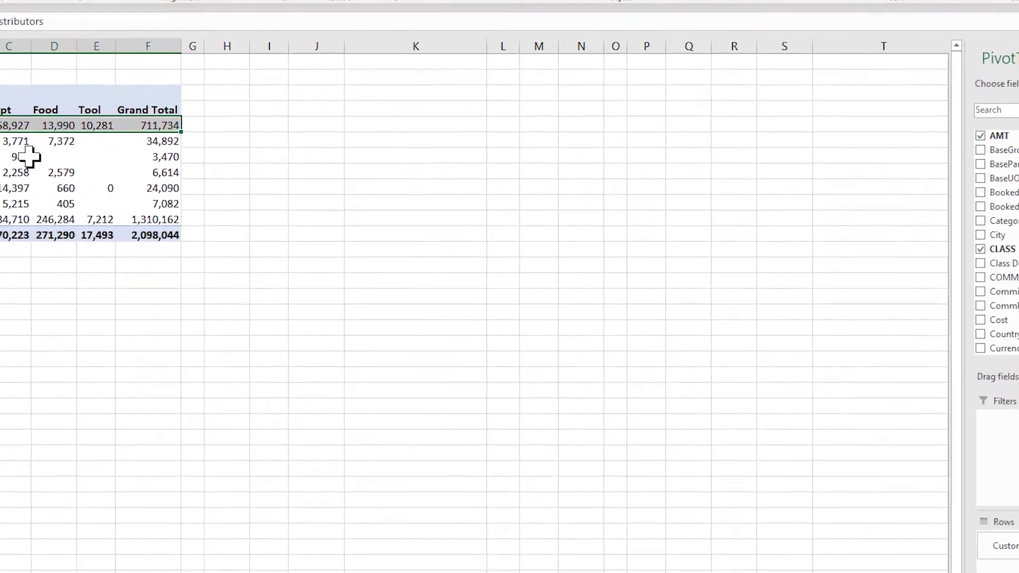
{"action": "right_click", "coordinate": [29, 157]}
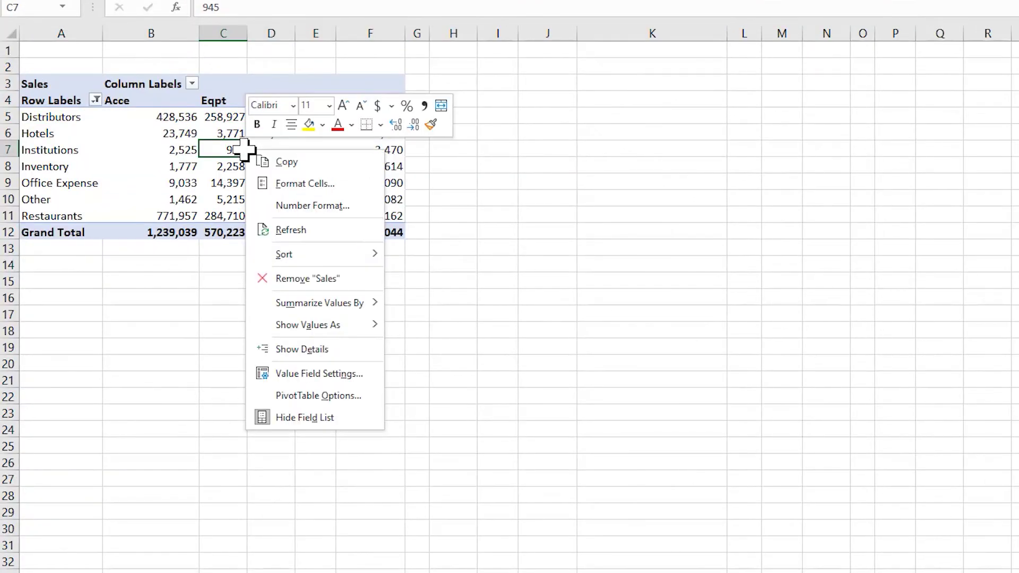
{"action": "left_click", "coordinate": [80, 241]}
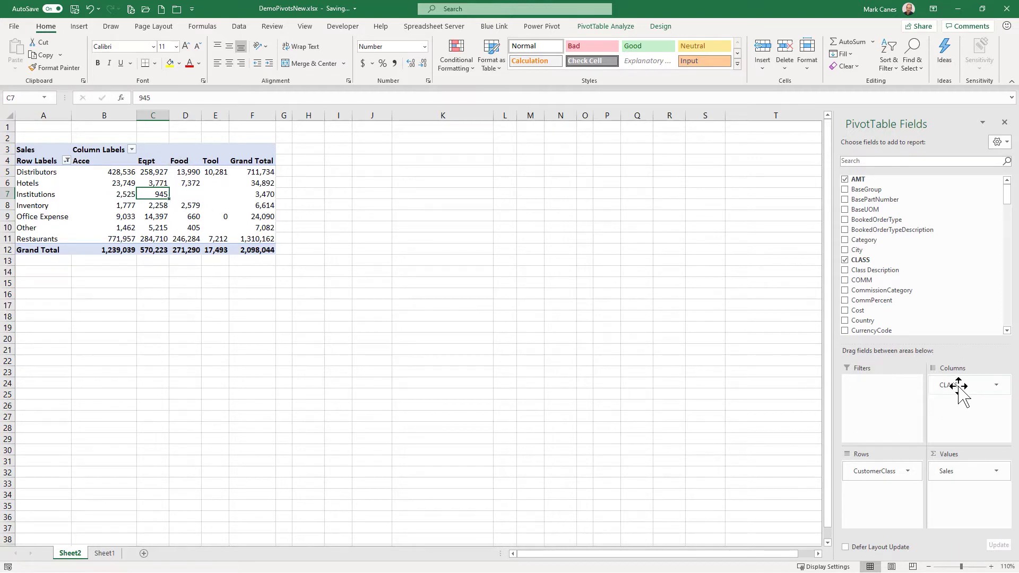
Step: Add the Salesperson field to the pivot table's rows above CustomerClass
{"action": "scroll", "coordinate": [939, 254], "scroll_direction": "down", "scroll_amount": 5}
{"action": "scroll", "coordinate": [939, 256], "scroll_direction": "down", "scroll_amount": 15}
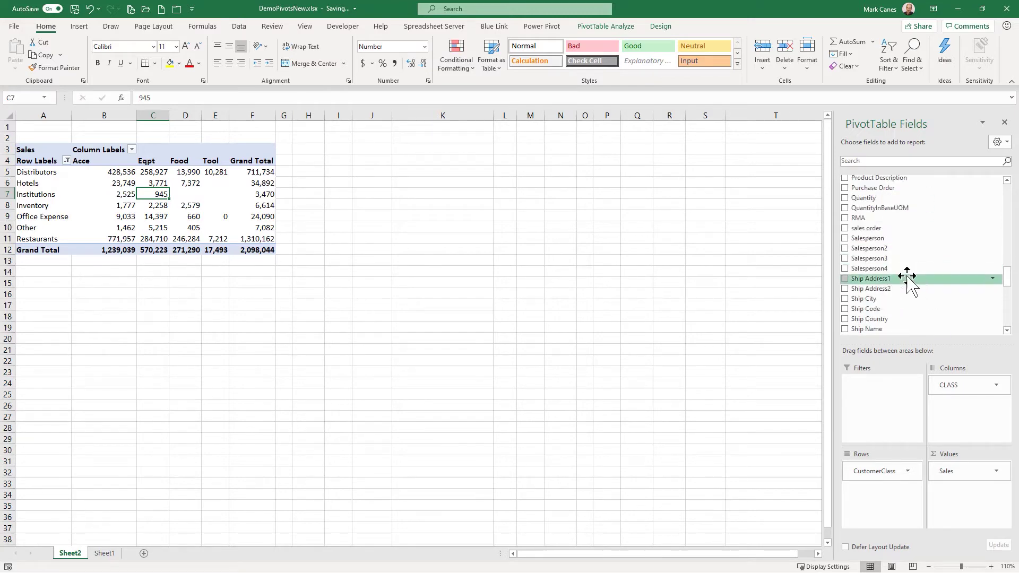
{"action": "left_click_drag", "start_coordinate": [873, 237], "coordinate": [872, 470]}
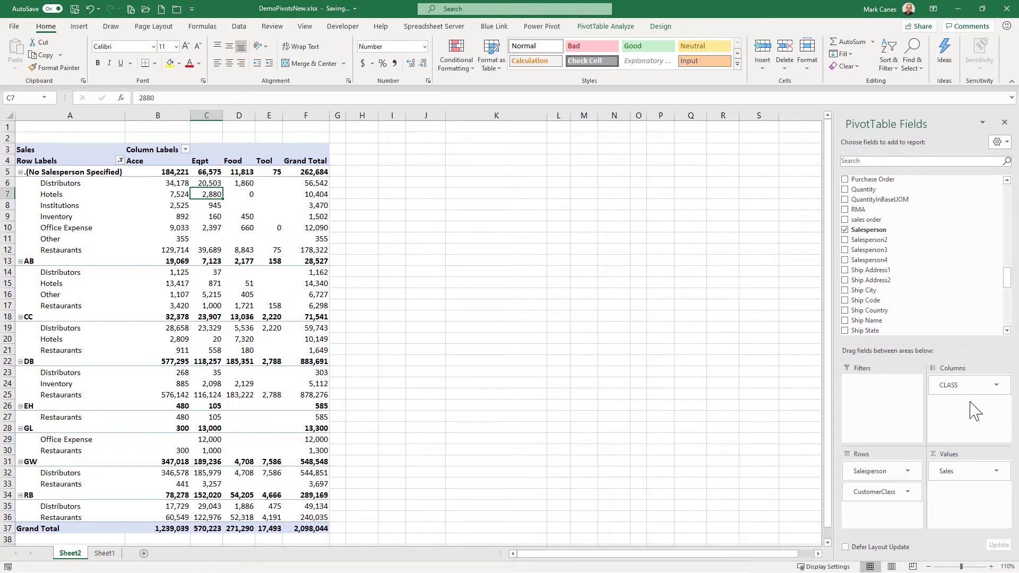
Step: Remove CLASS from the pivot table's columns and move Salesperson from the rows to the columns
{"action": "left_click_drag", "start_coordinate": [964, 386], "coordinate": [952, 283]}
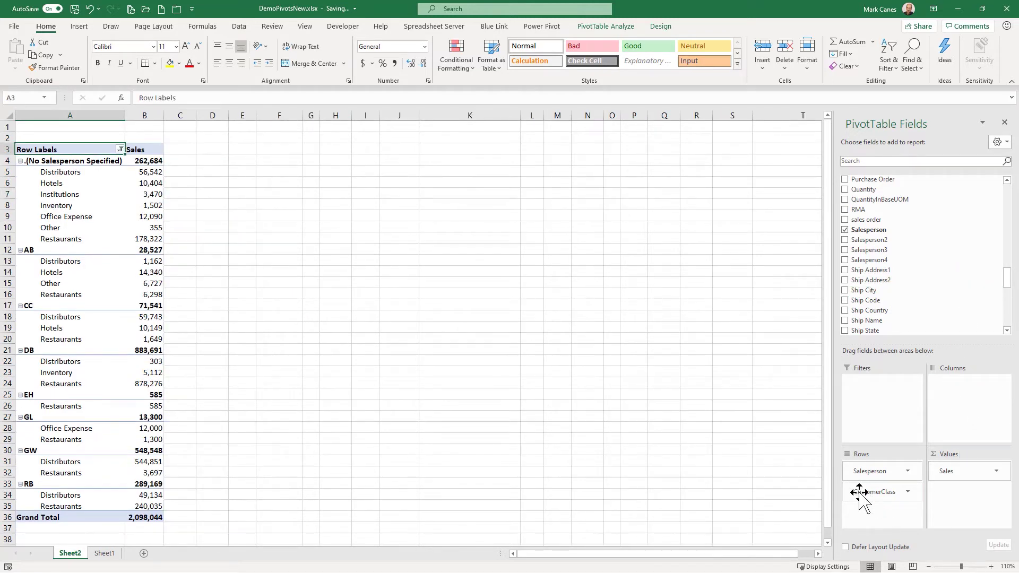
{"action": "left_click_drag", "start_coordinate": [866, 472], "coordinate": [940, 406]}
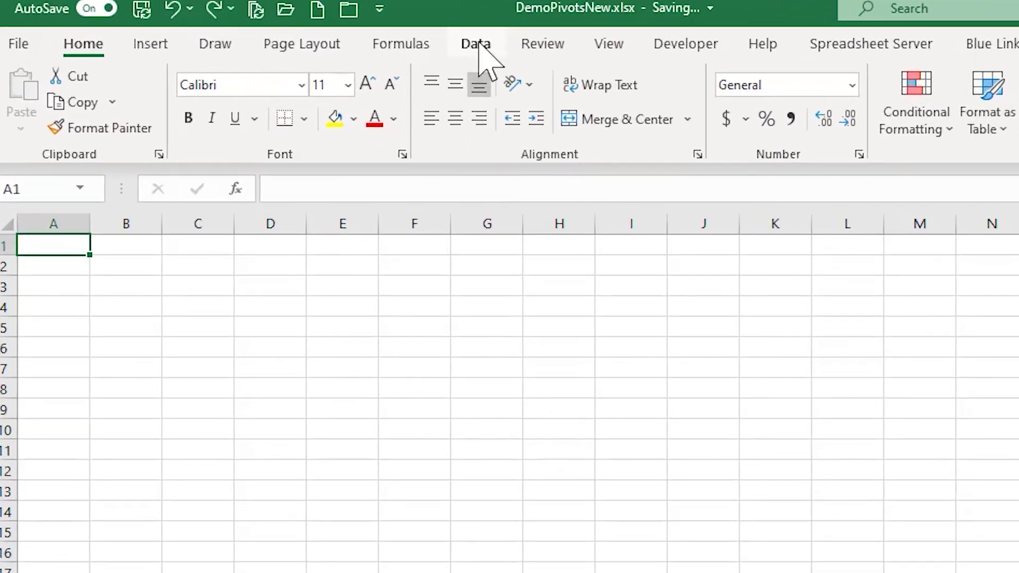
Step: Start a data import from Microsoft Query using the DemoDataV14 data source without the Query Wizard
{"action": "left_click", "coordinate": [287, 31]}
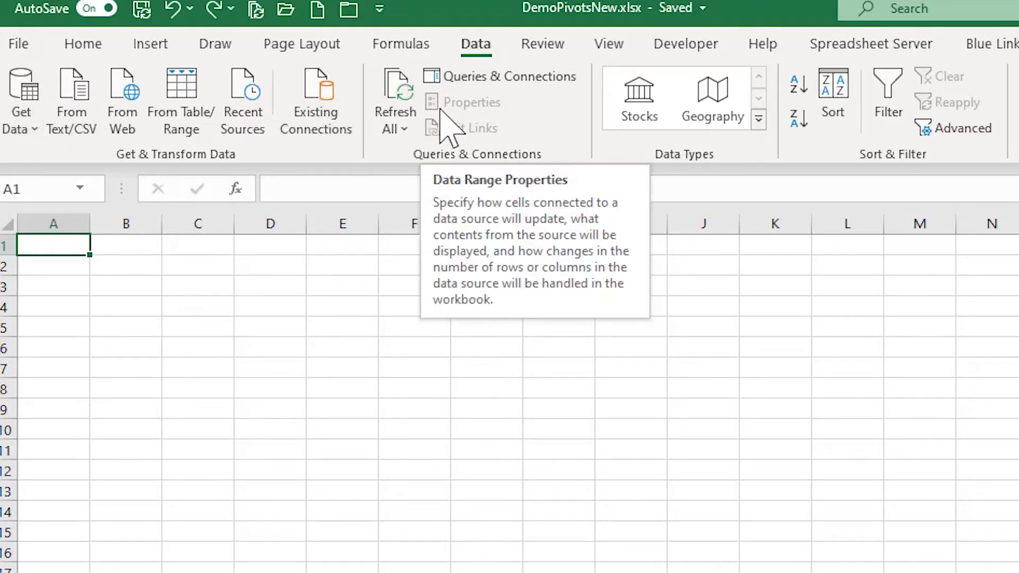
{"action": "left_click", "coordinate": [33, 128]}
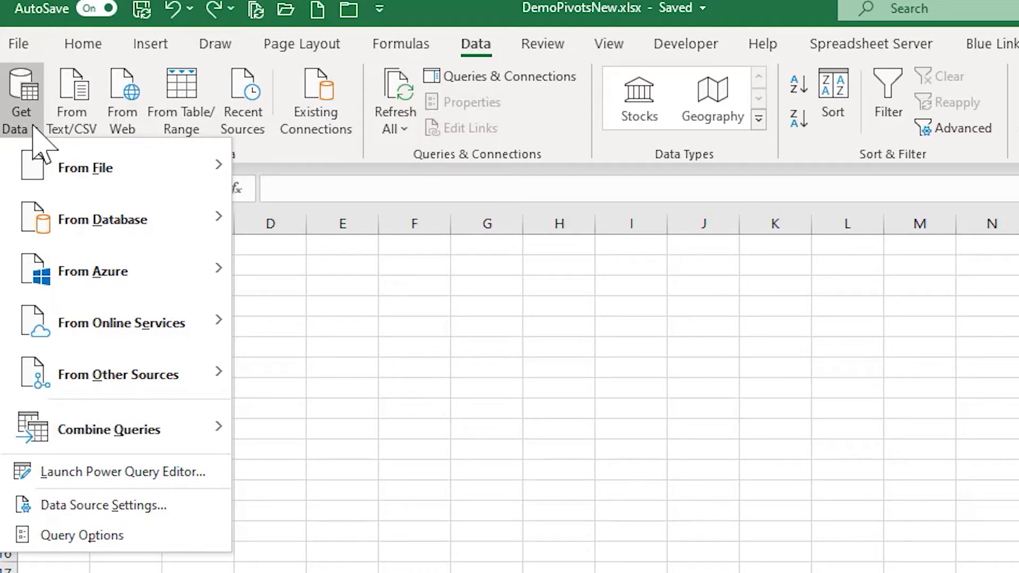
{"action": "mouse_move", "coordinate": [130, 374]}
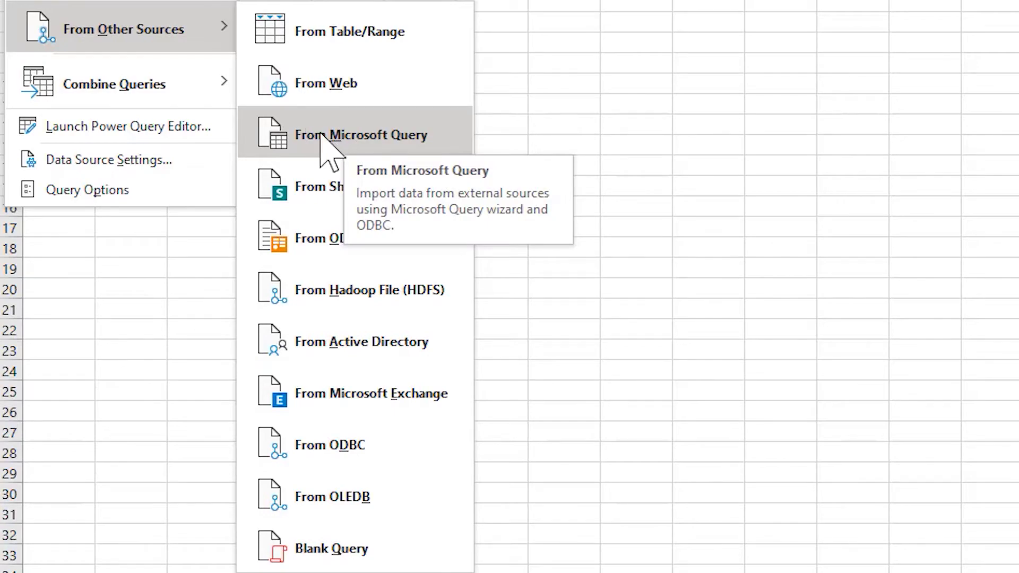
{"action": "left_click", "coordinate": [360, 135]}
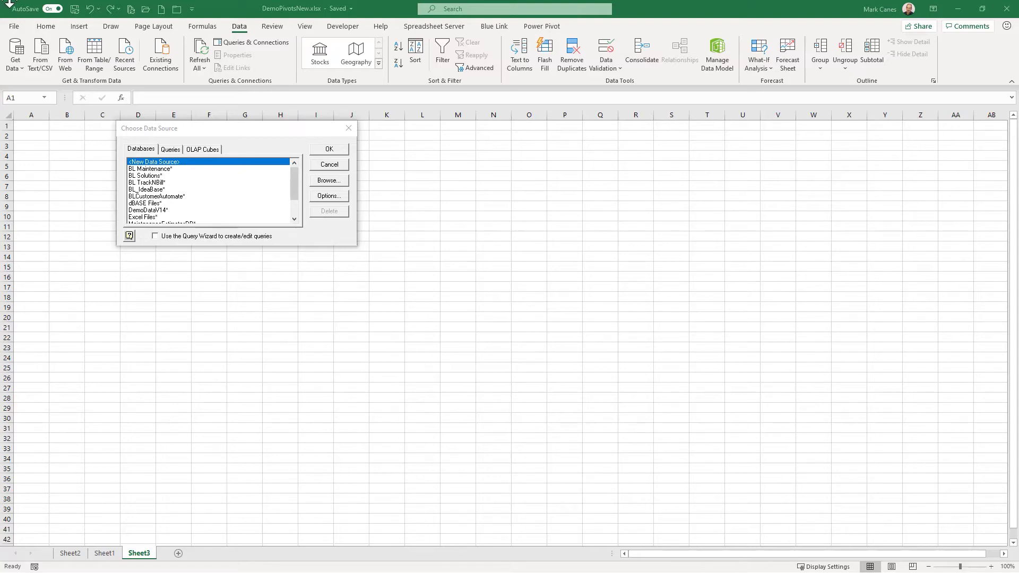
{"action": "left_click", "coordinate": [147, 211]}
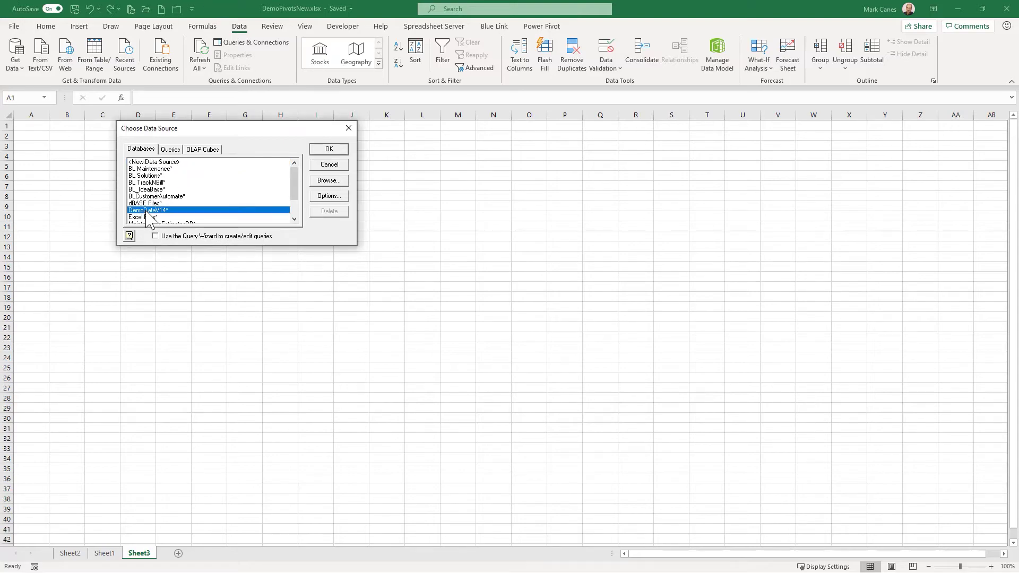
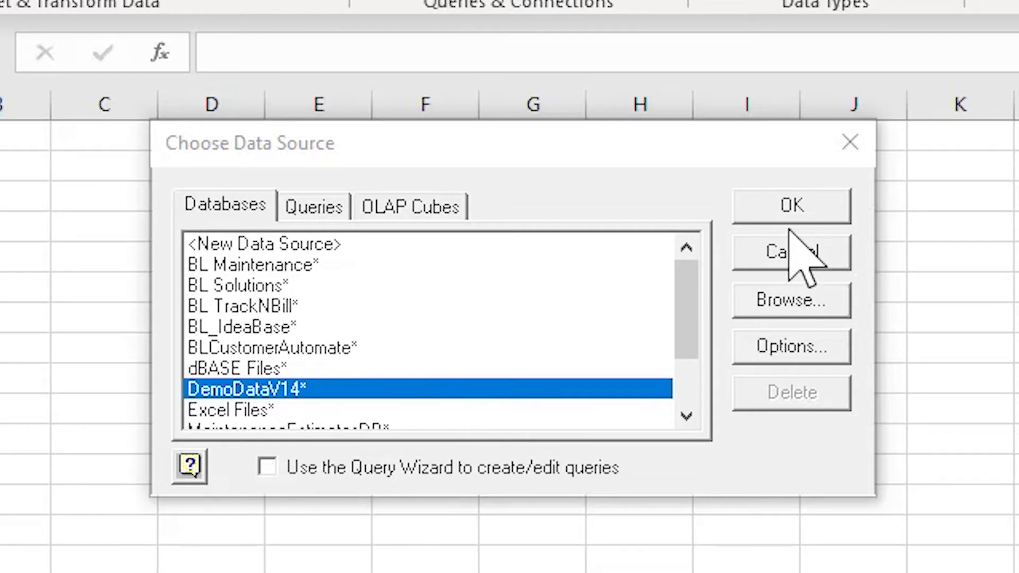
{"action": "left_click", "coordinate": [793, 207]}
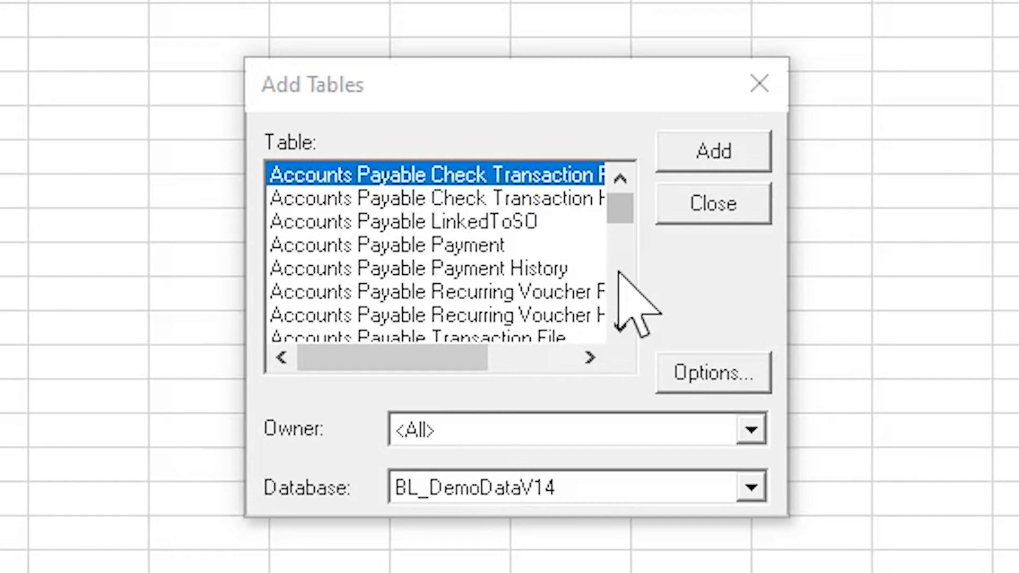
Step: Find the BookedSalesAllView table in the BL_DemoDataV14 database and add it to the query
{"action": "scroll", "coordinate": [618, 271], "scroll_direction": "down", "scroll_amount": 5}
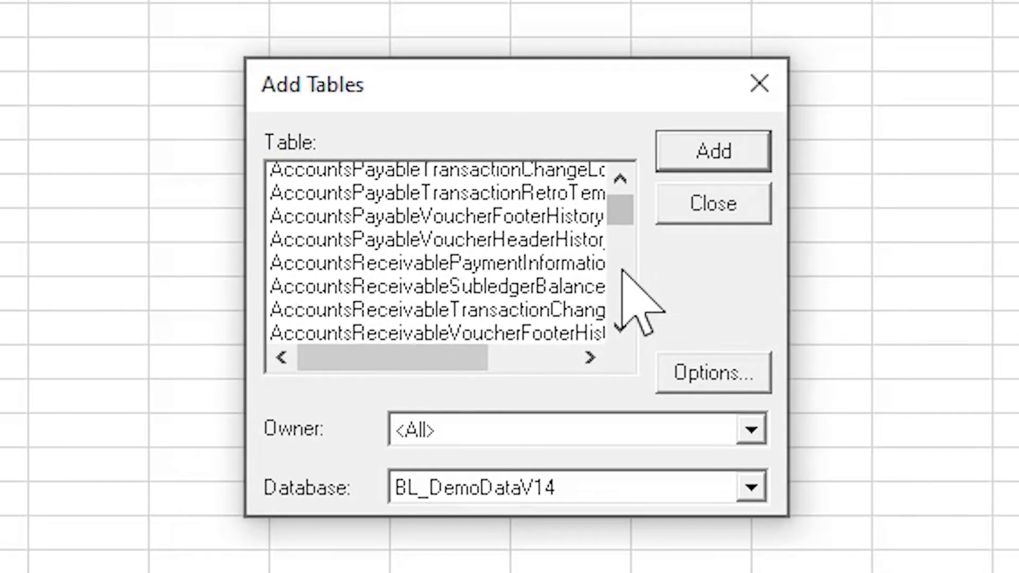
{"action": "scroll", "coordinate": [622, 269], "scroll_direction": "down", "scroll_amount": 7}
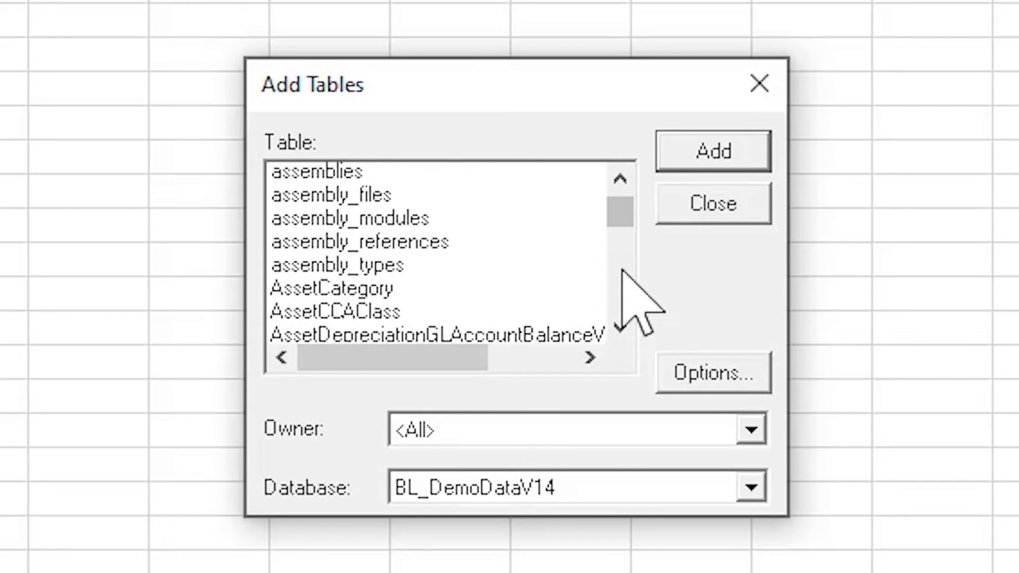
{"action": "scroll", "coordinate": [622, 269], "scroll_direction": "down", "scroll_amount": 12}
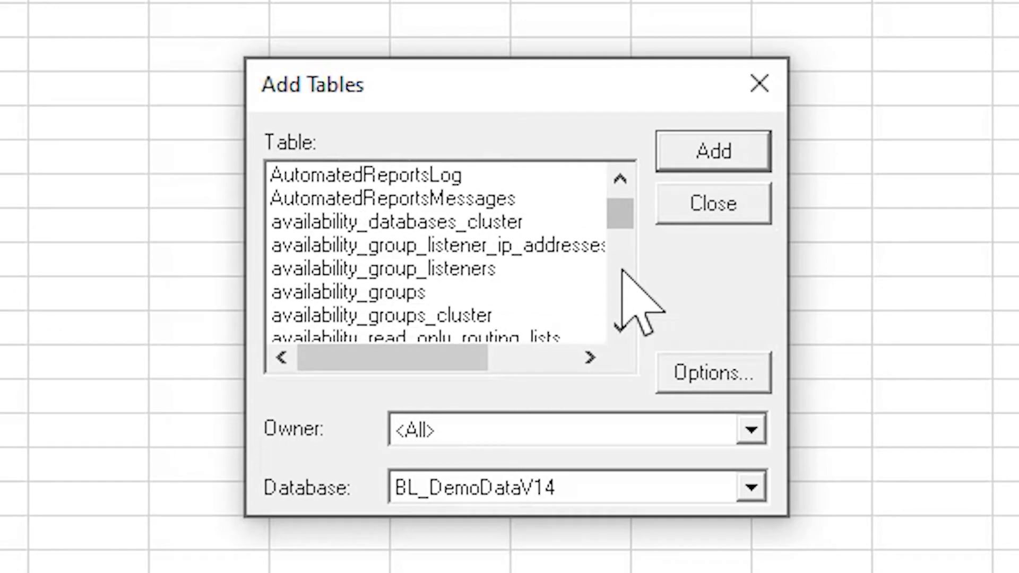
{"action": "left_click", "coordinate": [509, 270]}
{"action": "scroll", "coordinate": [508, 279], "scroll_direction": "down", "scroll_amount": 1}
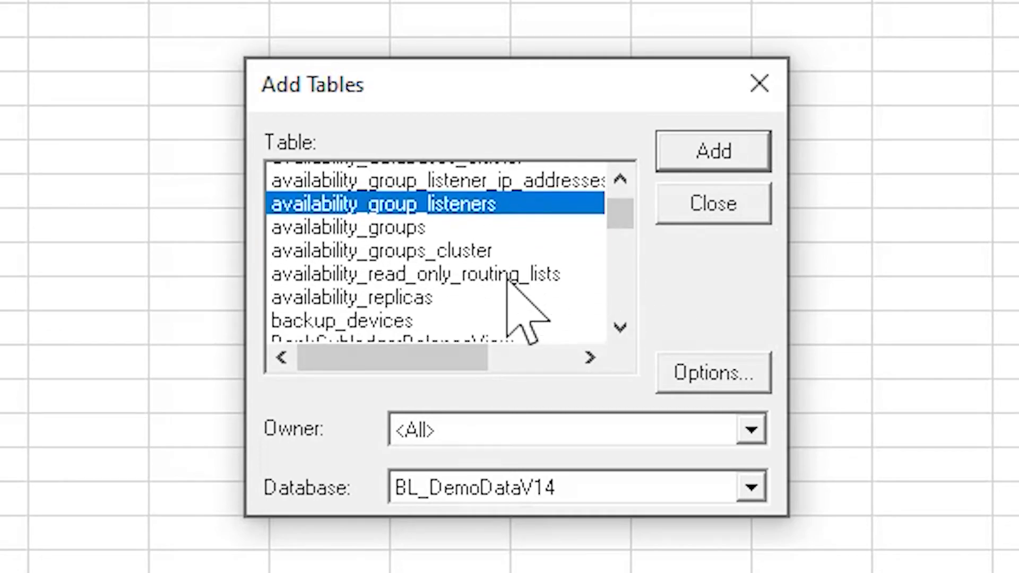
{"action": "key", "text": "b"}
{"action": "scroll", "coordinate": [620, 295], "scroll_direction": "down", "scroll_amount": 2}
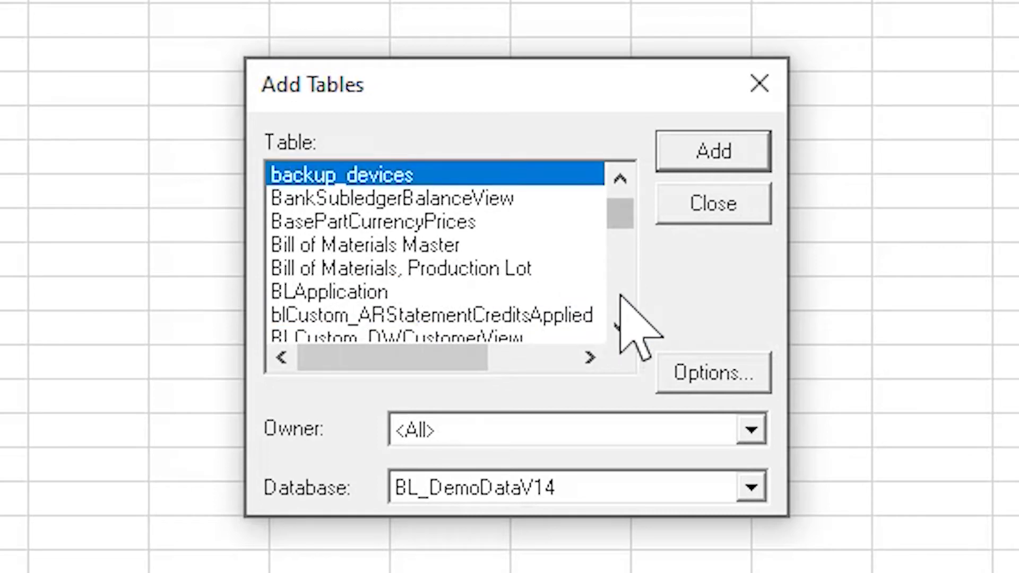
{"action": "scroll", "coordinate": [619, 295], "scroll_direction": "down", "scroll_amount": 5}
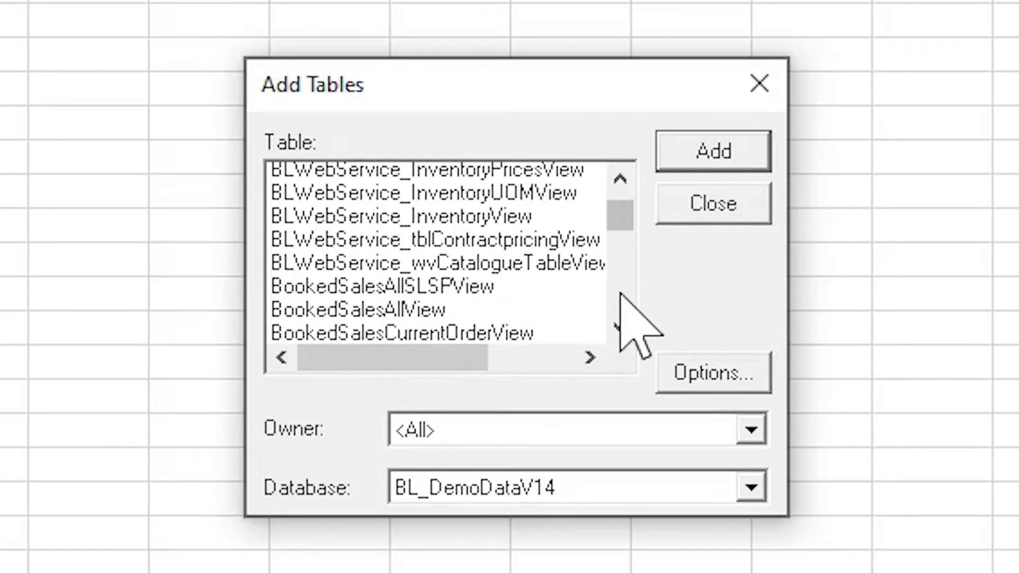
{"action": "scroll", "coordinate": [620, 293], "scroll_direction": "down", "scroll_amount": 1}
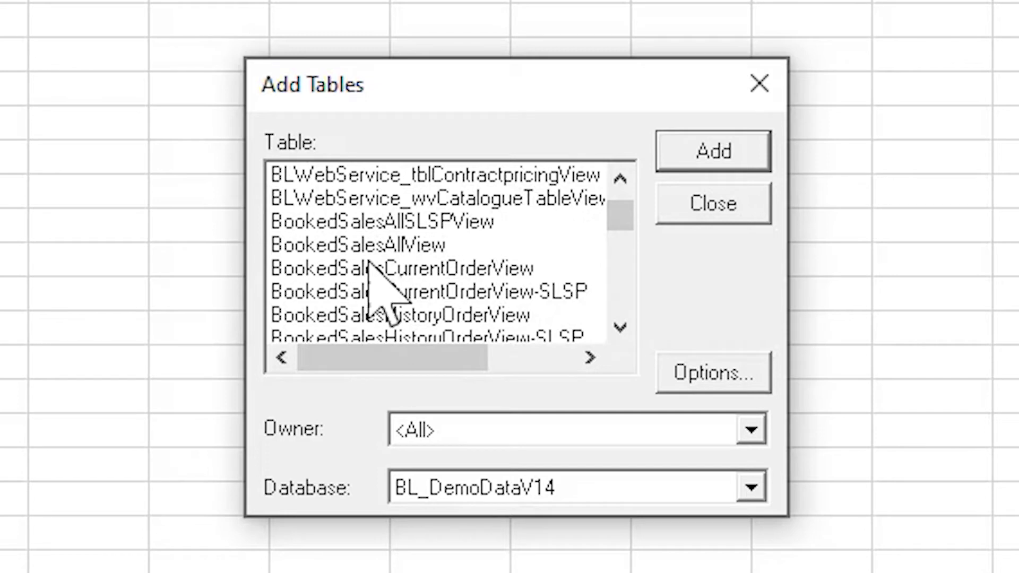
{"action": "left_click", "coordinate": [321, 245]}
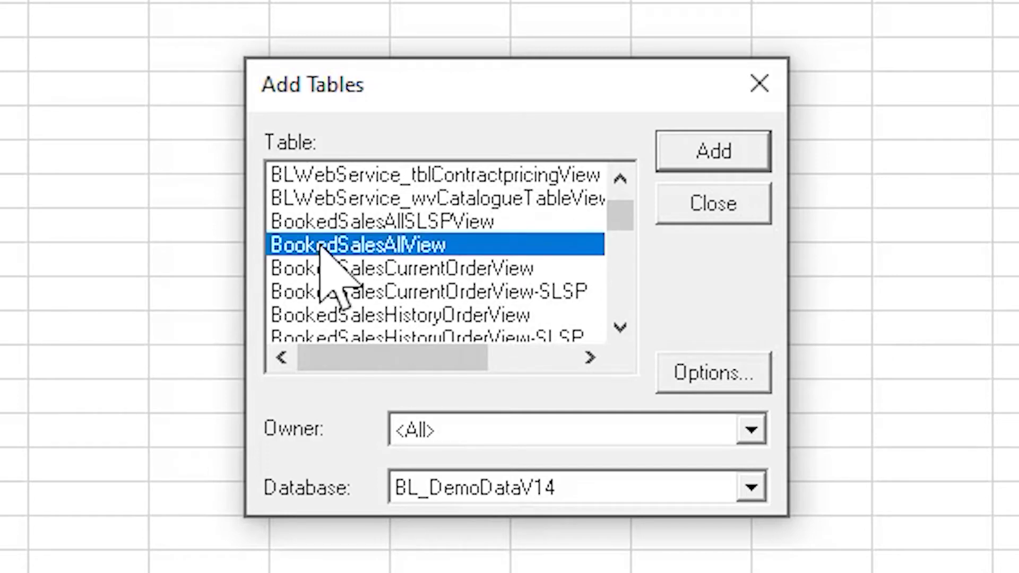
{"action": "left_click", "coordinate": [690, 151]}
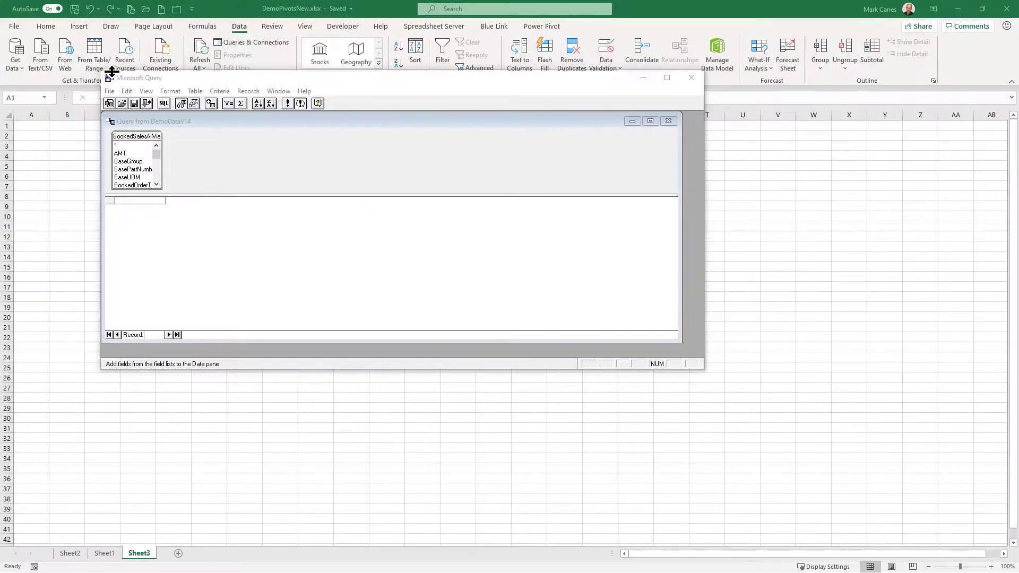
Step: Reposition and enlarge the Microsoft Query window, and enlarge the DemoDataV14 query window inside it
{"action": "left_click_drag", "start_coordinate": [242, 82], "coordinate": [196, 82]}
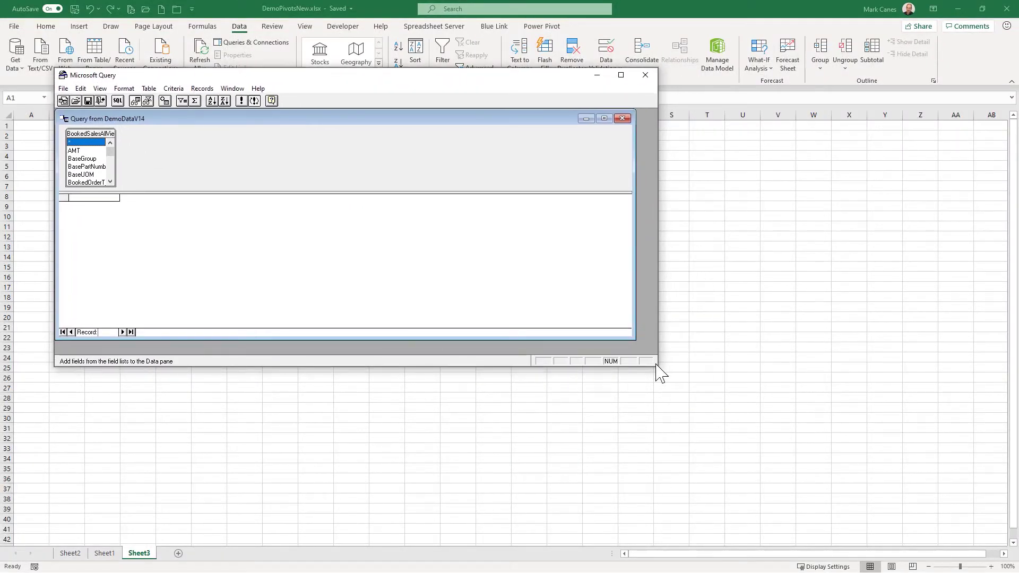
{"action": "left_click_drag", "start_coordinate": [657, 370], "coordinate": [861, 568]}
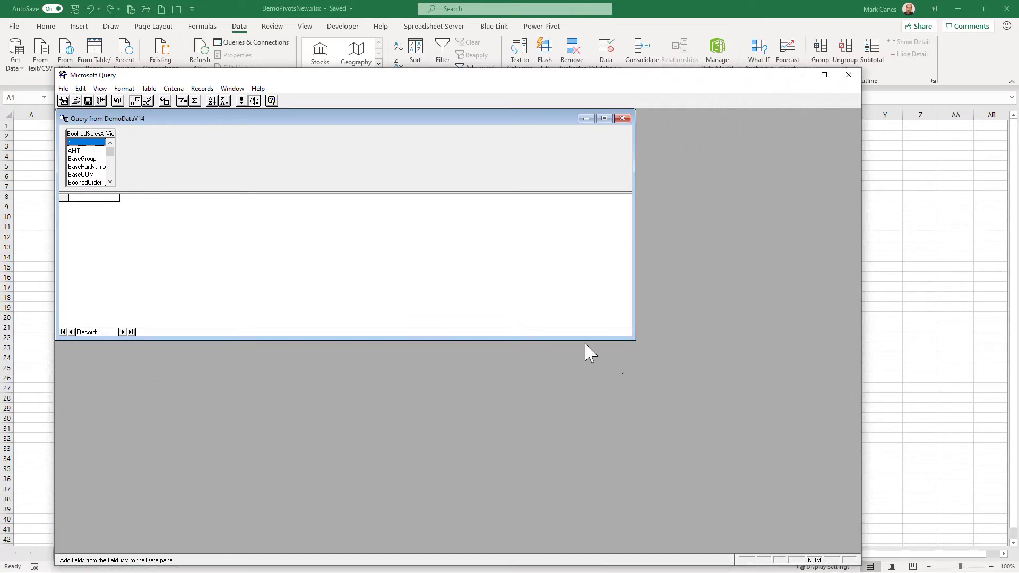
{"action": "left_click_drag", "start_coordinate": [632, 341], "coordinate": [794, 491]}
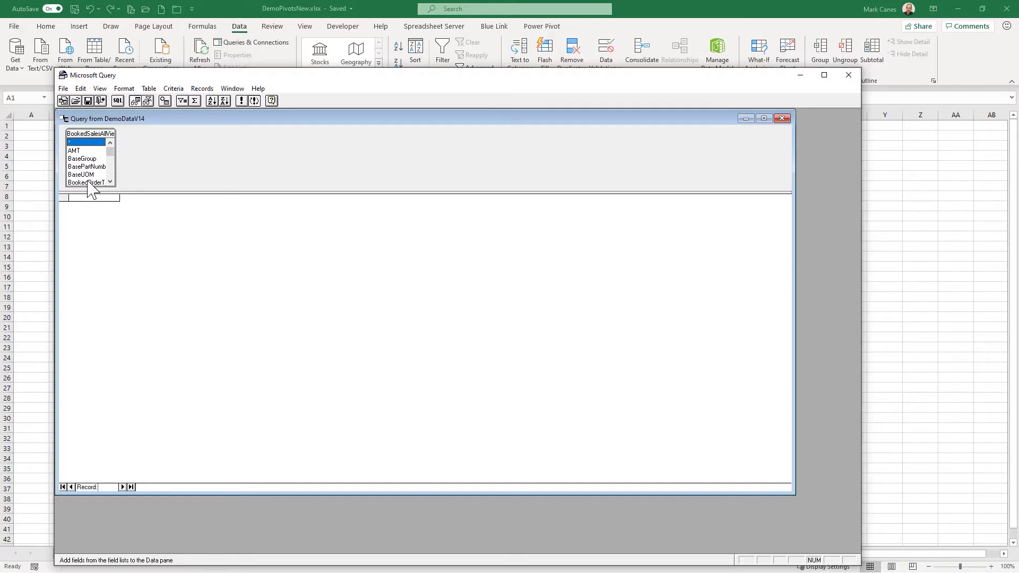
Step: Add all BookedSalesAllView fields to the query and return the data as a PivotTable Report at cell A1 of the existing worksheet
{"action": "double_click", "coordinate": [84, 142]}
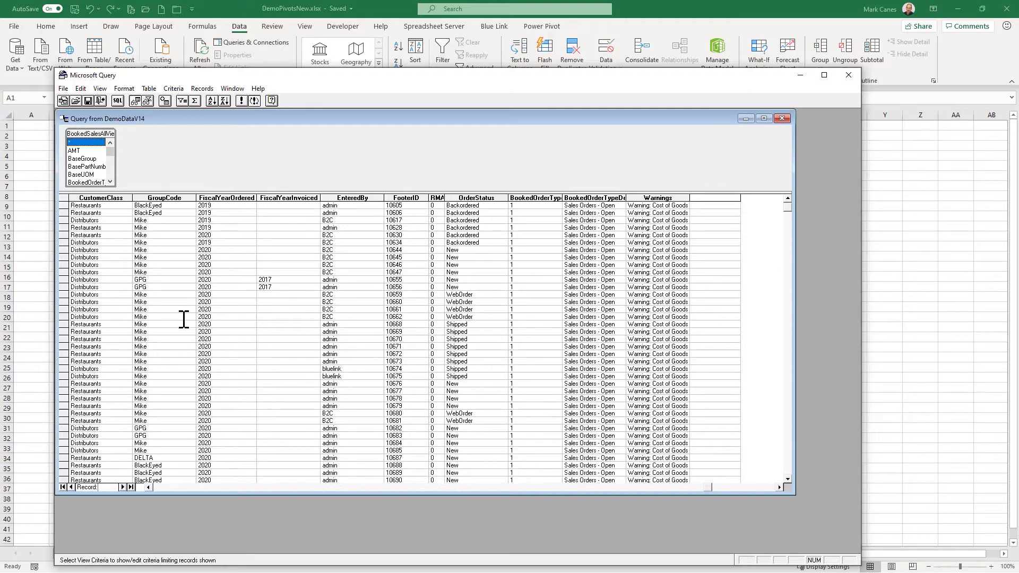
{"action": "left_click", "coordinate": [101, 101]}
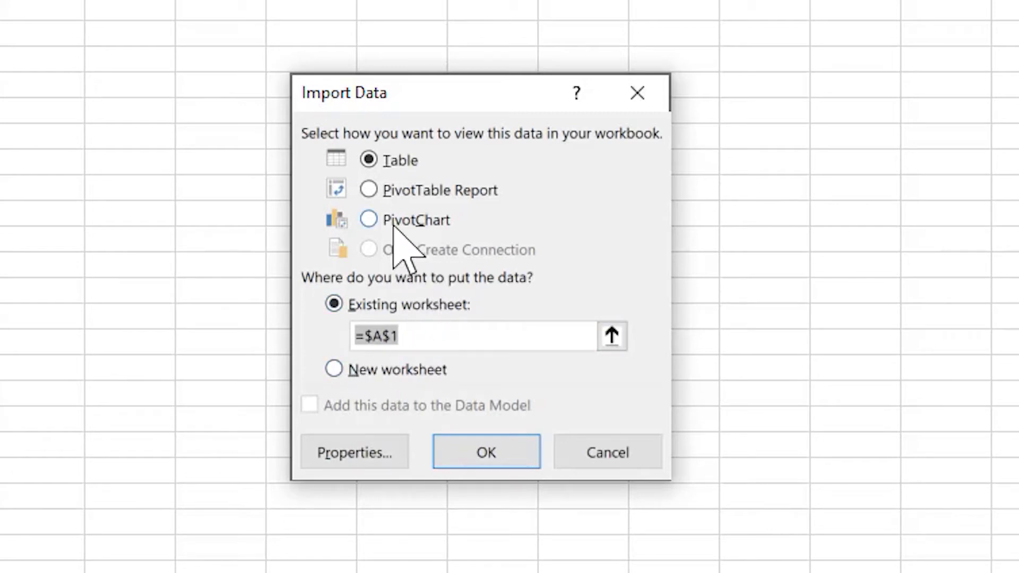
{"action": "left_click", "coordinate": [374, 189]}
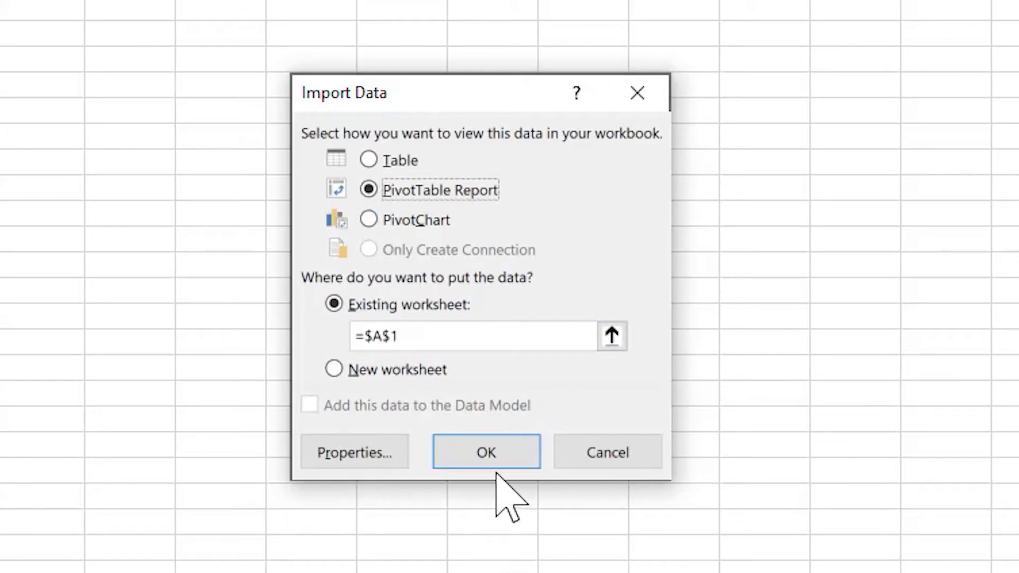
{"action": "left_click", "coordinate": [491, 456]}
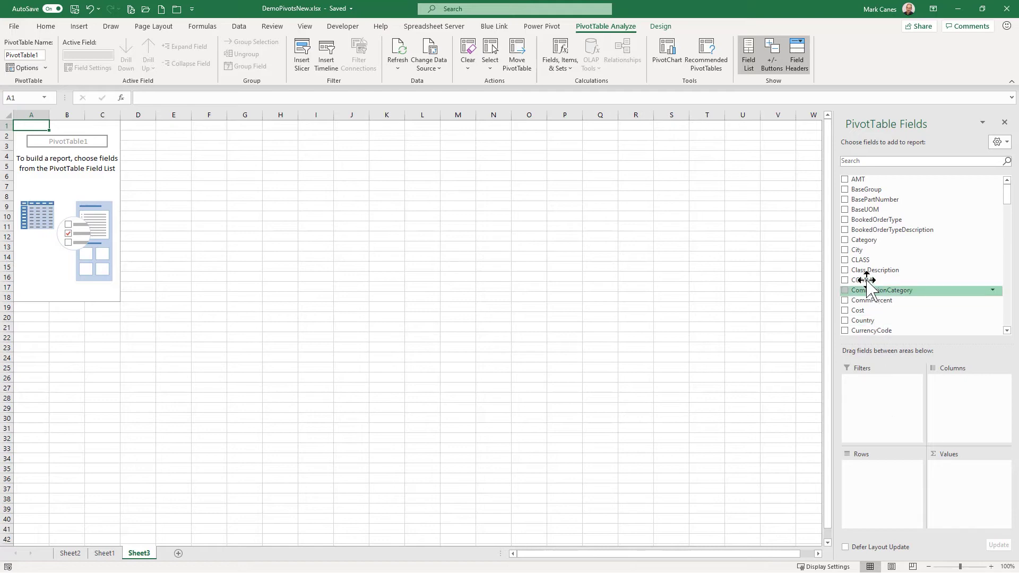
Step: Build the pivot table with AMT summed as the values and CLASS as the rows
{"action": "left_click_drag", "start_coordinate": [862, 179], "coordinate": [970, 503]}
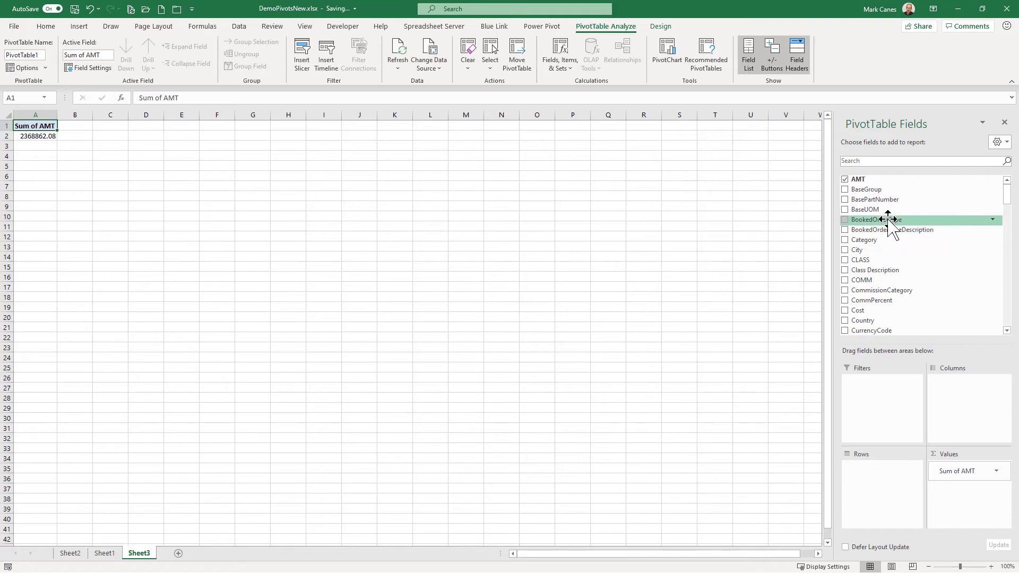
{"action": "left_click_drag", "start_coordinate": [872, 260], "coordinate": [868, 478]}
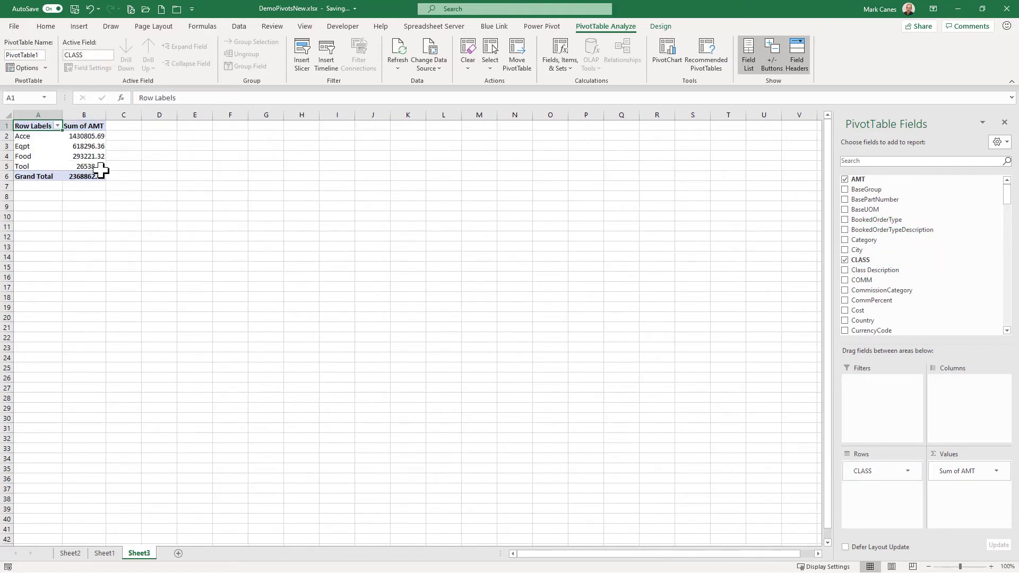
{"action": "mouse_move", "coordinate": [88, 138]}
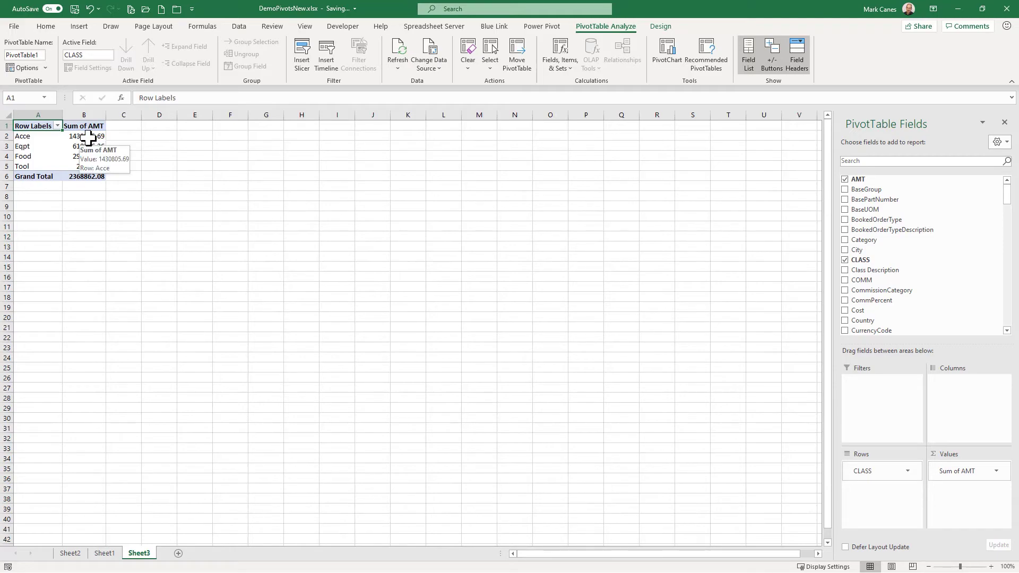
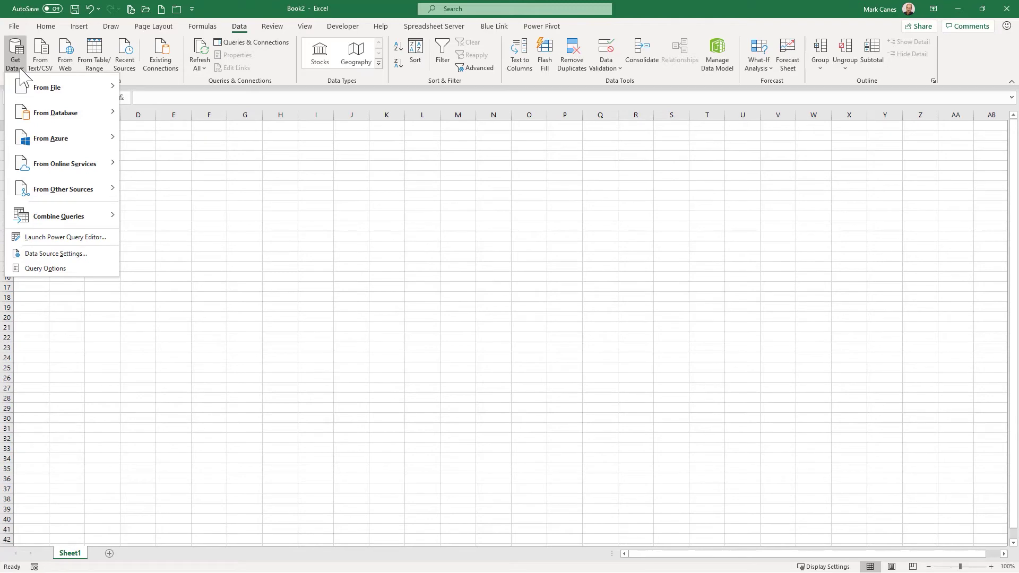
Step: Connect to the SQL Server database server blsales2 as an import source and shift the Navigator window slightly
{"action": "mouse_move", "coordinate": [42, 118]}
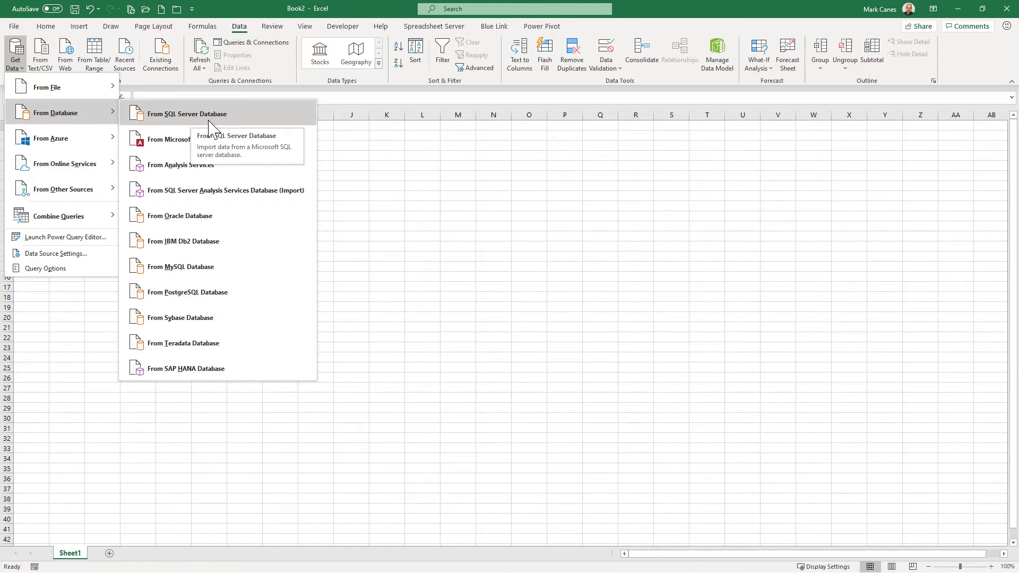
{"action": "left_click", "coordinate": [183, 116]}
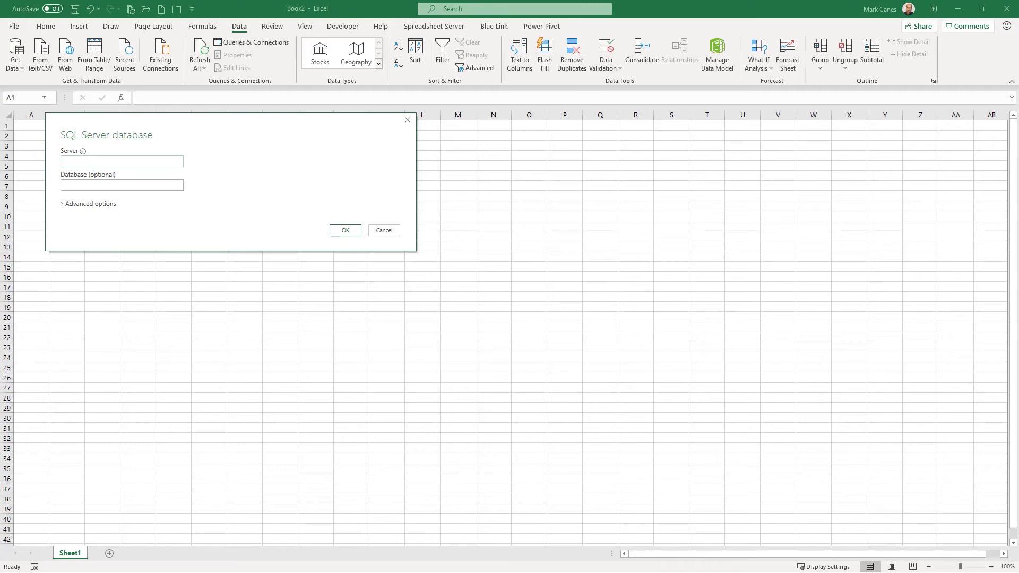
{"action": "type", "text": "blsales2"}
{"action": "left_click", "coordinate": [348, 232]}
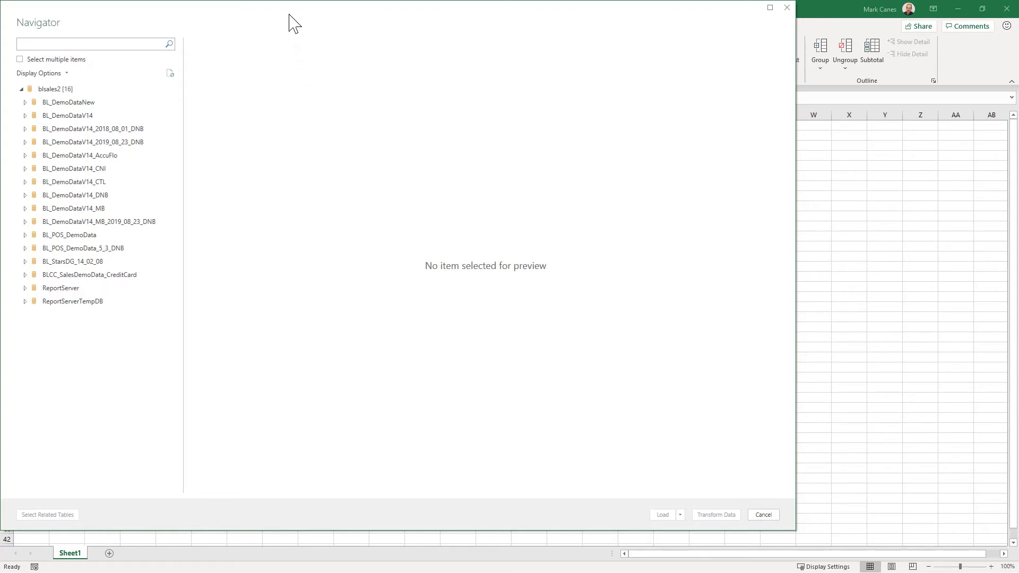
{"action": "left_click_drag", "start_coordinate": [288, 14], "coordinate": [295, 21]}
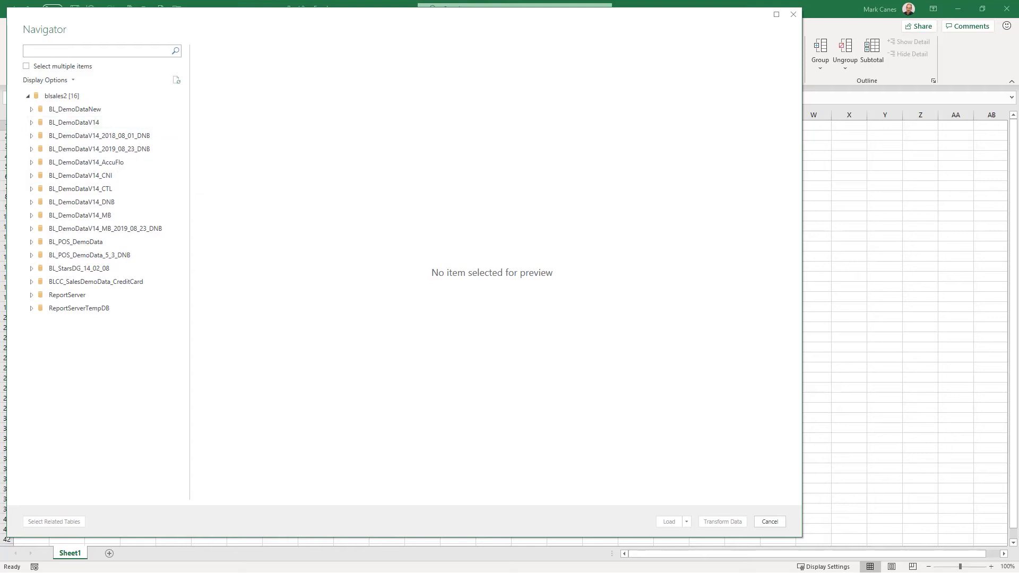
Step: Expand the BL_DemoDataV14 database, filter its items by "book" and select BookedSalesAllView to preview its data
{"action": "left_click", "coordinate": [31, 123]}
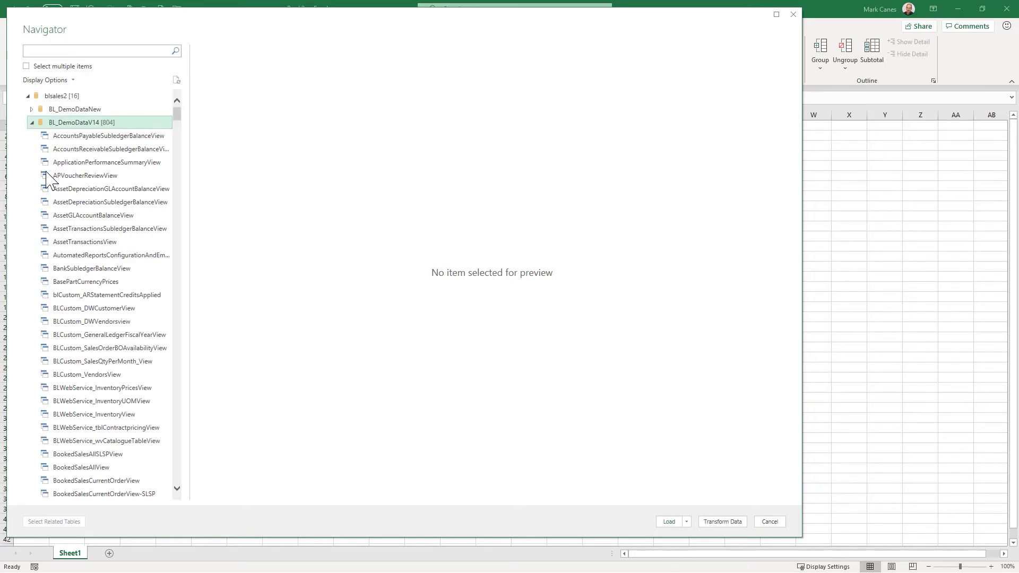
{"action": "scroll", "coordinate": [81, 313], "scroll_direction": "down", "scroll_amount": 3}
{"action": "scroll", "coordinate": [77, 306], "scroll_direction": "down", "scroll_amount": 5}
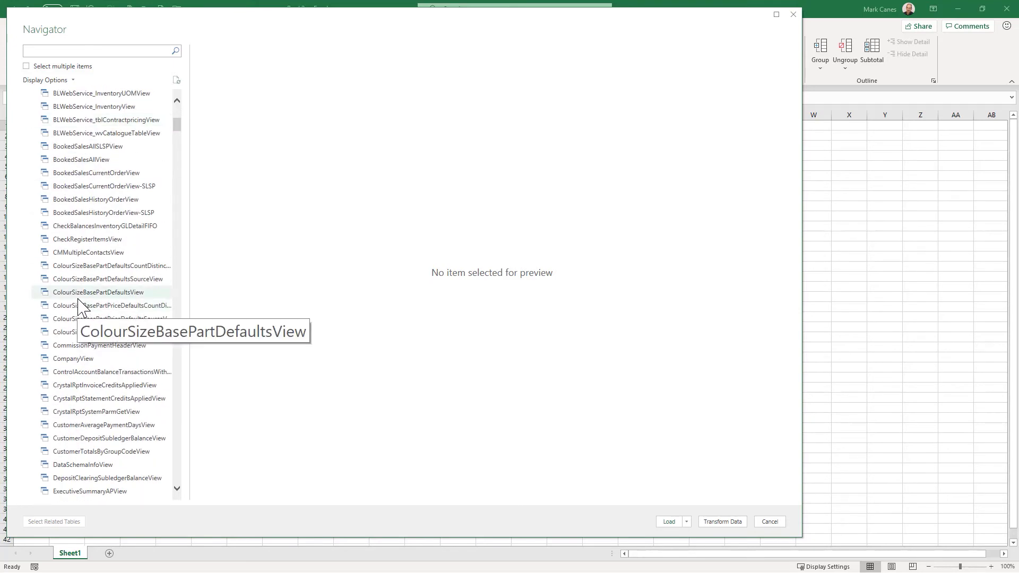
{"action": "scroll", "coordinate": [77, 306], "scroll_direction": "down", "scroll_amount": 20}
{"action": "scroll", "coordinate": [78, 305], "scroll_direction": "down", "scroll_amount": 20}
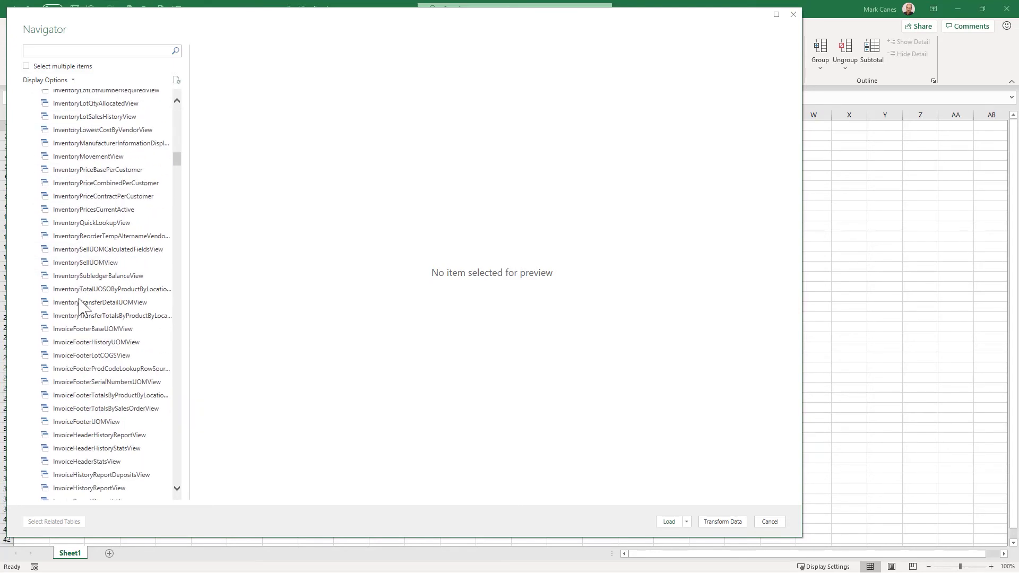
{"action": "scroll", "coordinate": [80, 305], "scroll_direction": "down", "scroll_amount": 15}
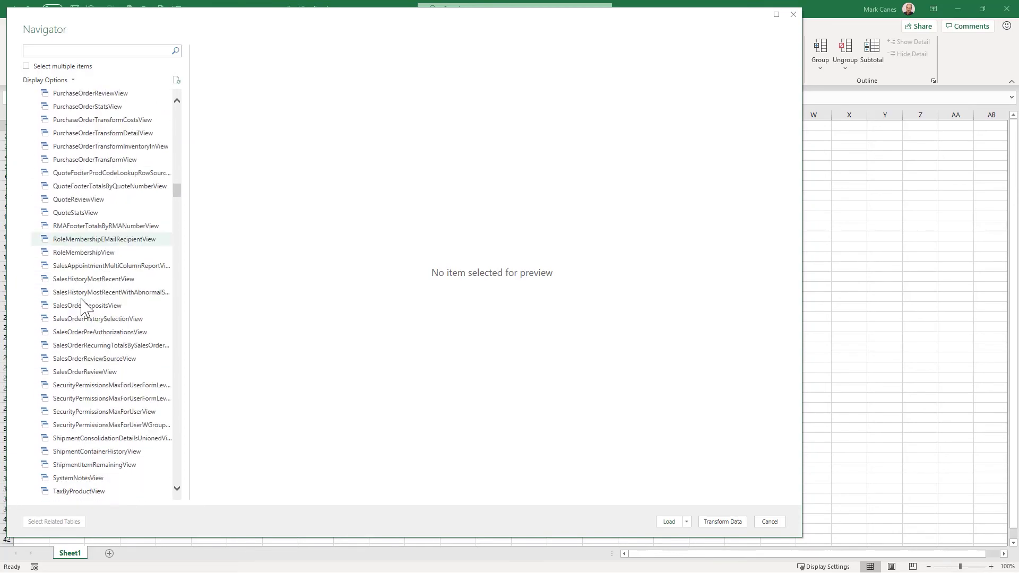
{"action": "scroll", "coordinate": [82, 306], "scroll_direction": "up", "scroll_amount": 20}
{"action": "scroll", "coordinate": [83, 306], "scroll_direction": "up", "scroll_amount": 20}
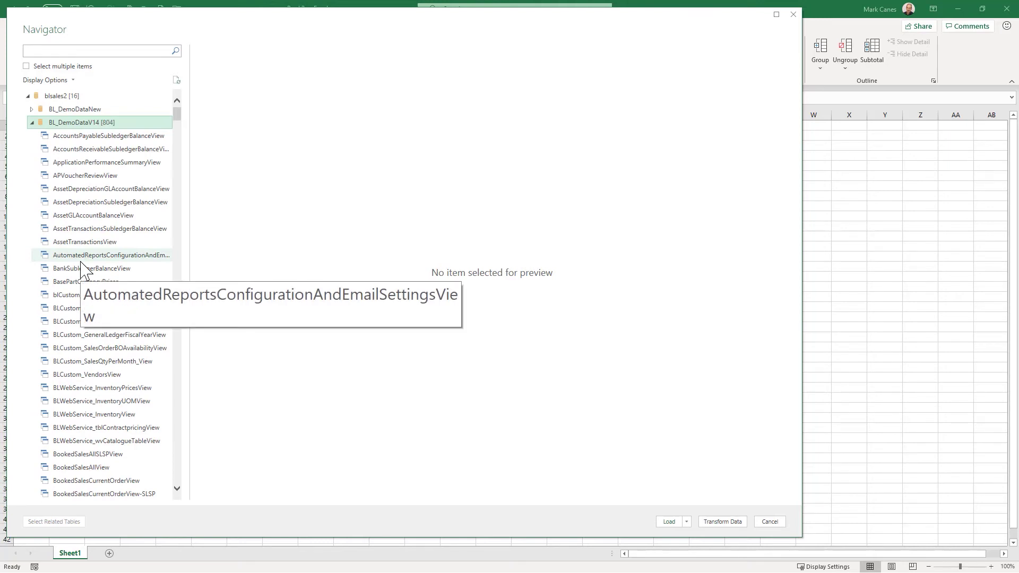
{"action": "left_click", "coordinate": [55, 51]}
{"action": "type", "text": "book"}
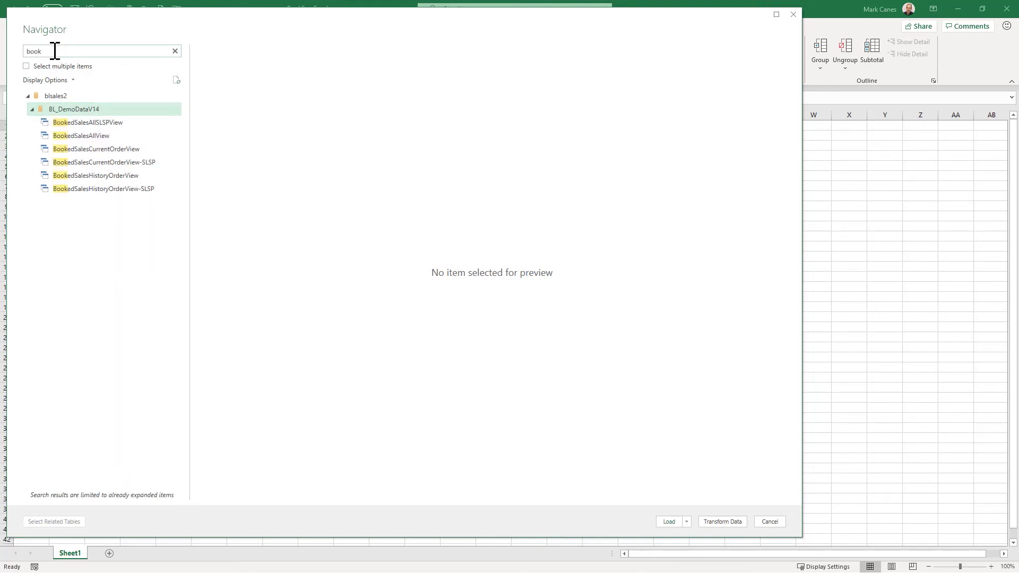
{"action": "left_click", "coordinate": [75, 138]}
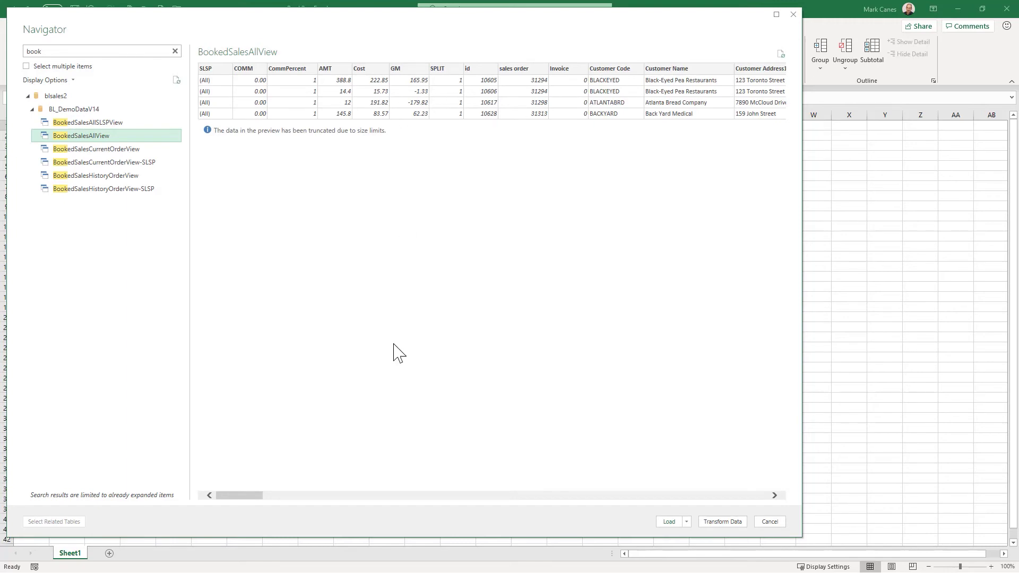
{"action": "mouse_move", "coordinate": [253, 496]}
{"action": "left_mouse_down"}
{"action": "mouse_move", "coordinate": [739, 546]}
{"action": "mouse_move", "coordinate": [601, 528]}
{"action": "mouse_move", "coordinate": [366, 473]}
{"action": "mouse_move", "coordinate": [236, 495]}
{"action": "left_mouse_up"}
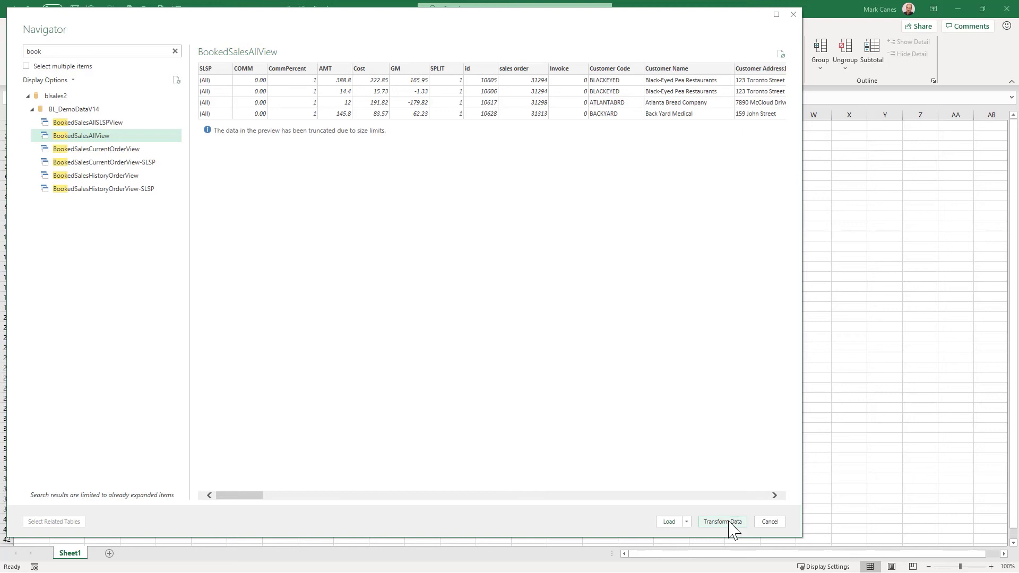
Step: Load BookedSalesAllView directly into a worksheet table and refresh the table from the database
{"action": "left_click", "coordinate": [687, 522]}
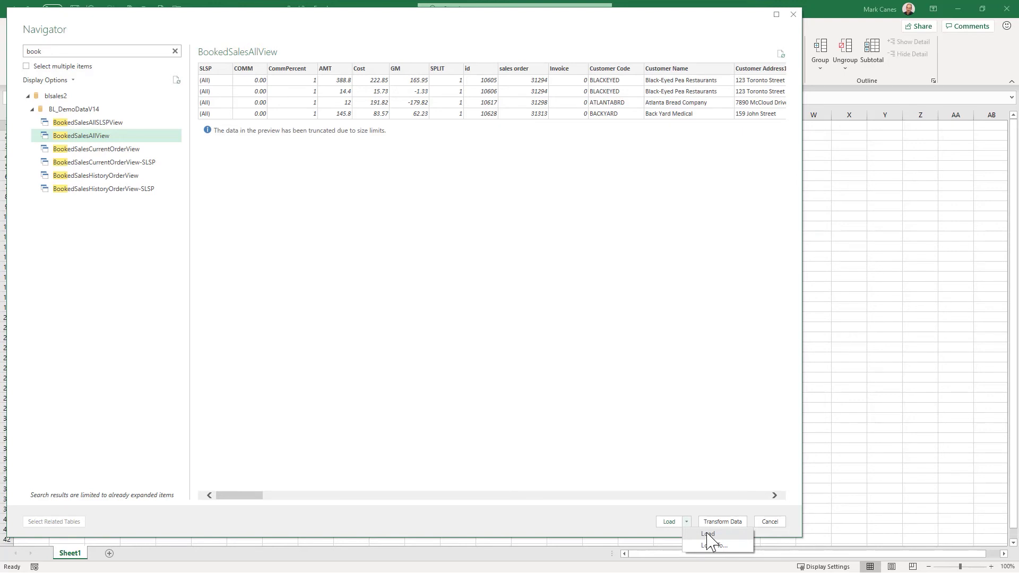
{"action": "left_click", "coordinate": [708, 534]}
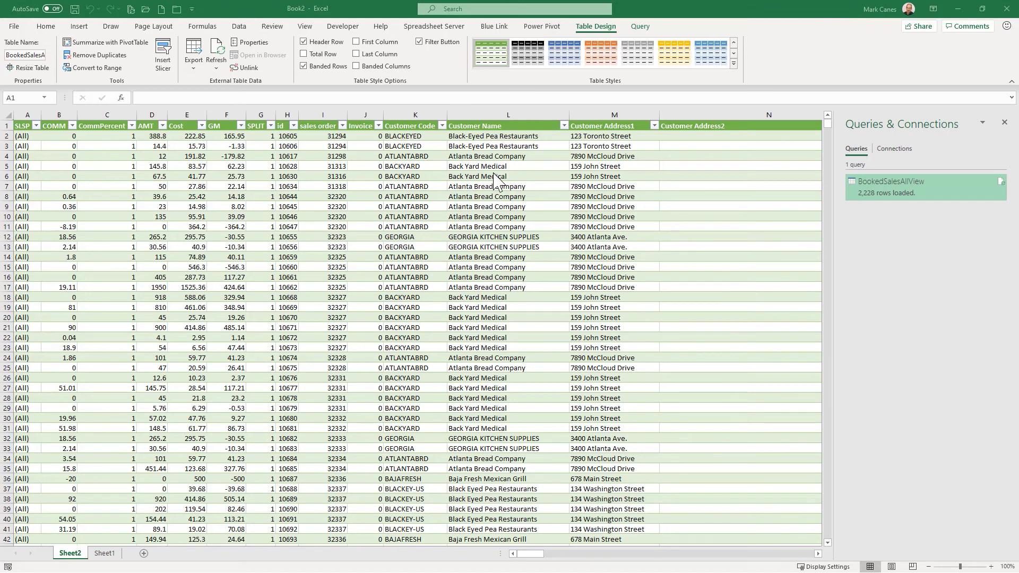
{"action": "right_click", "coordinate": [467, 158]}
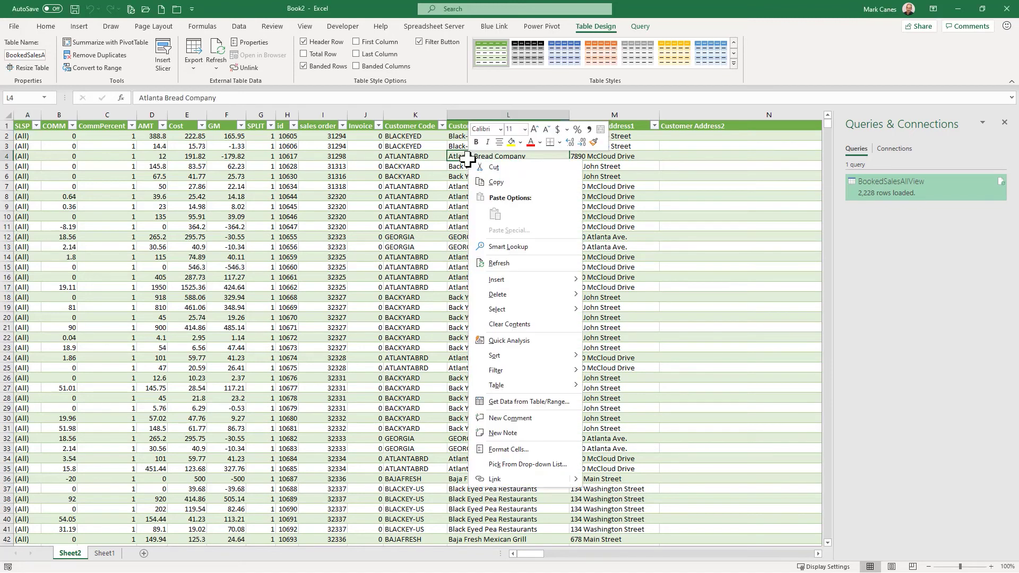
{"action": "left_click", "coordinate": [500, 264]}
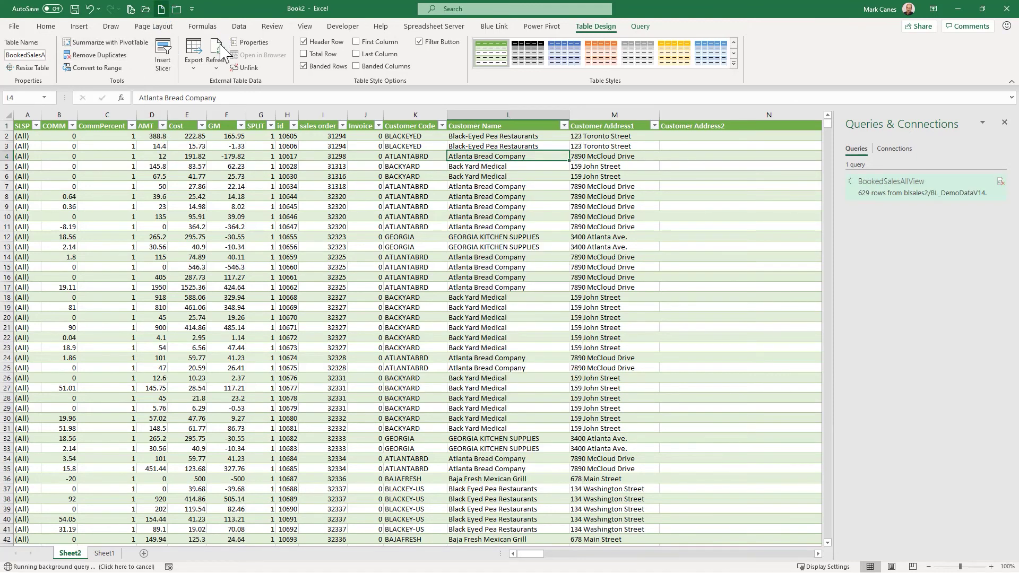
Step: Examine the details and data preview of the loaded BookedSalesAllView query
{"action": "left_click", "coordinate": [238, 27]}
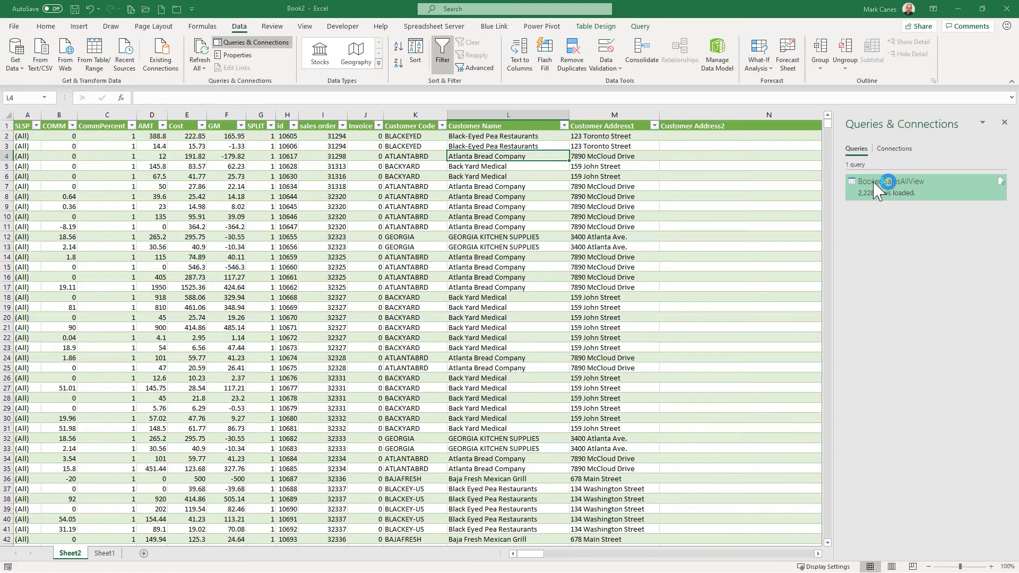
{"action": "mouse_move", "coordinate": [905, 198]}
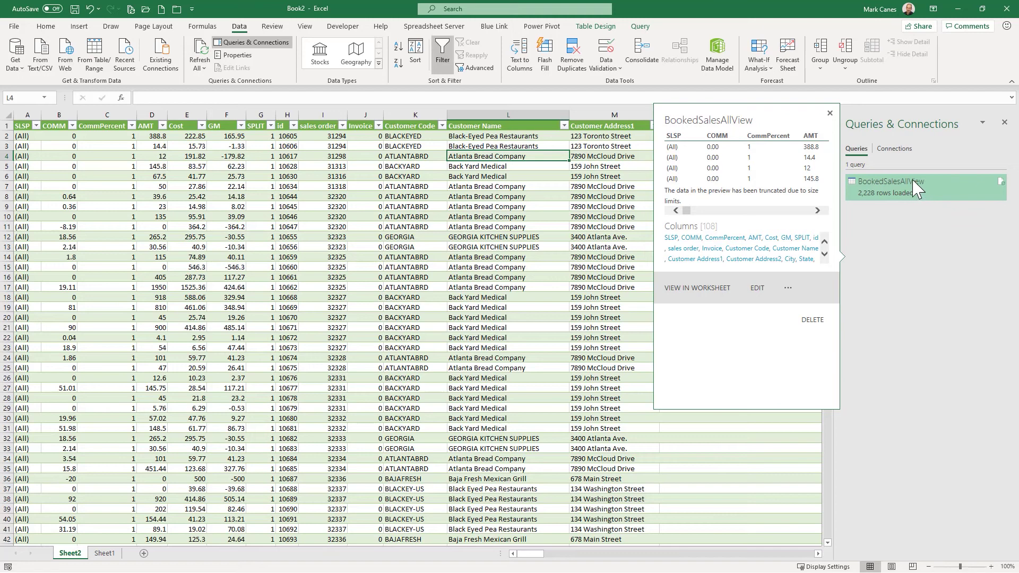
{"action": "left_click", "coordinate": [568, 206]}
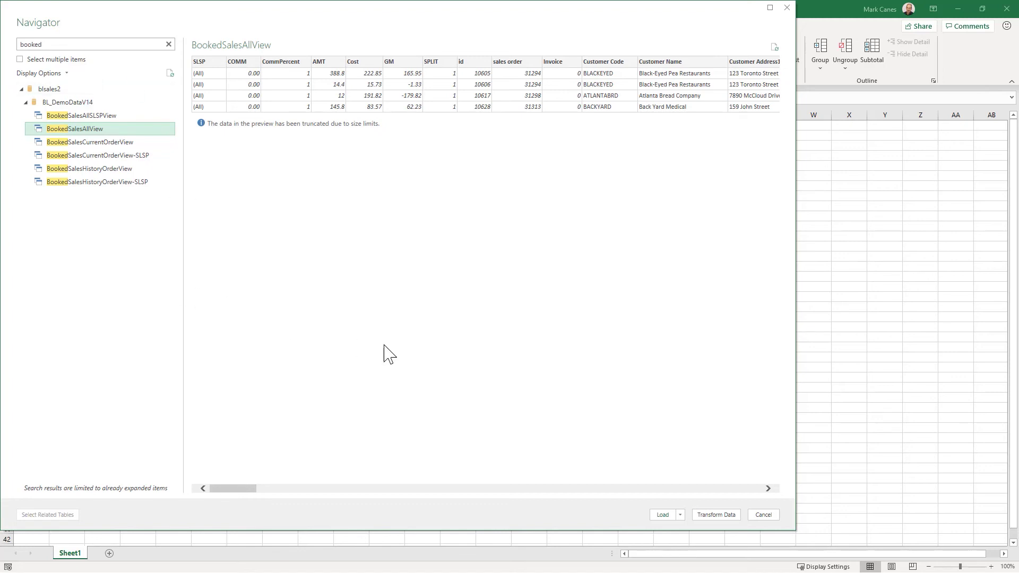
Step: Load BookedSalesAllView with the Only Create Connection option and add its data to the Data Model
{"action": "left_click", "coordinate": [680, 515]}
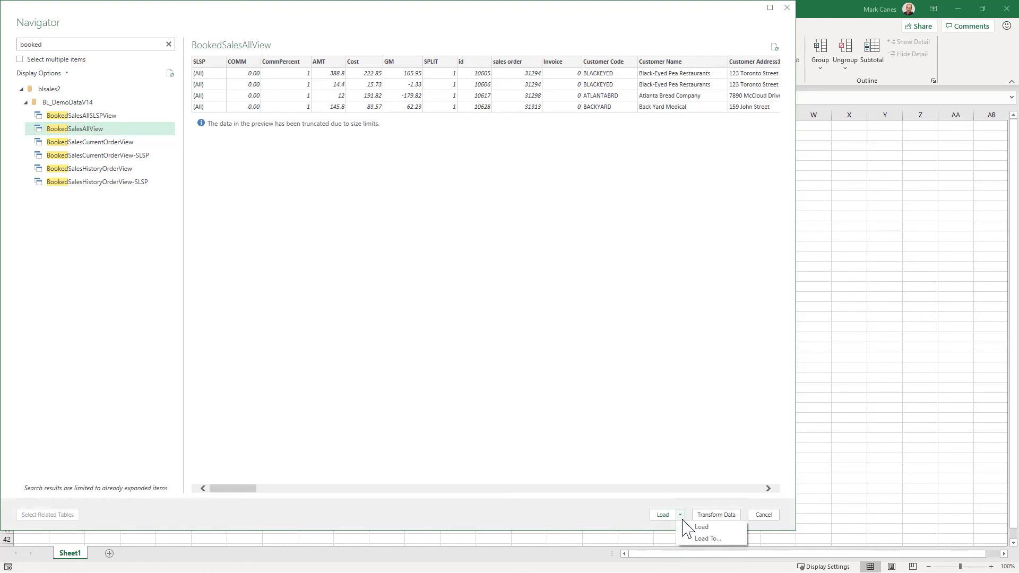
{"action": "left_click", "coordinate": [706, 540]}
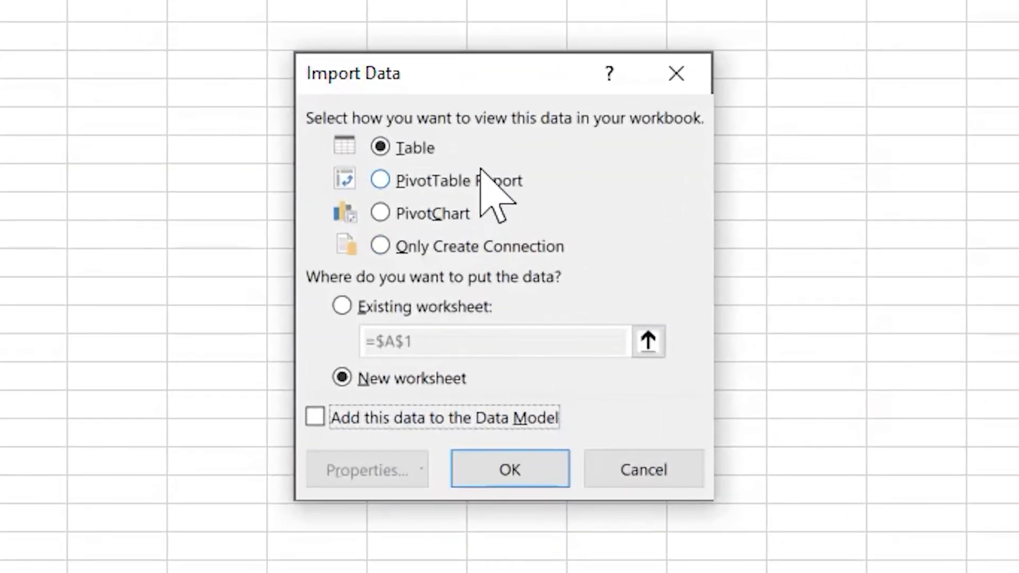
{"action": "left_click_drag", "start_coordinate": [465, 65], "coordinate": [227, 28]}
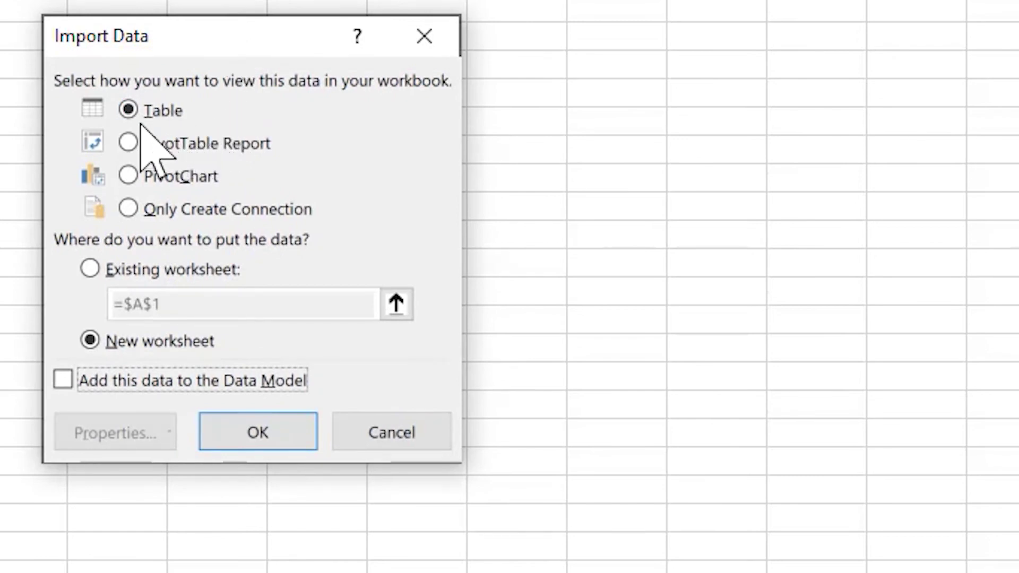
{"action": "left_click", "coordinate": [127, 144]}
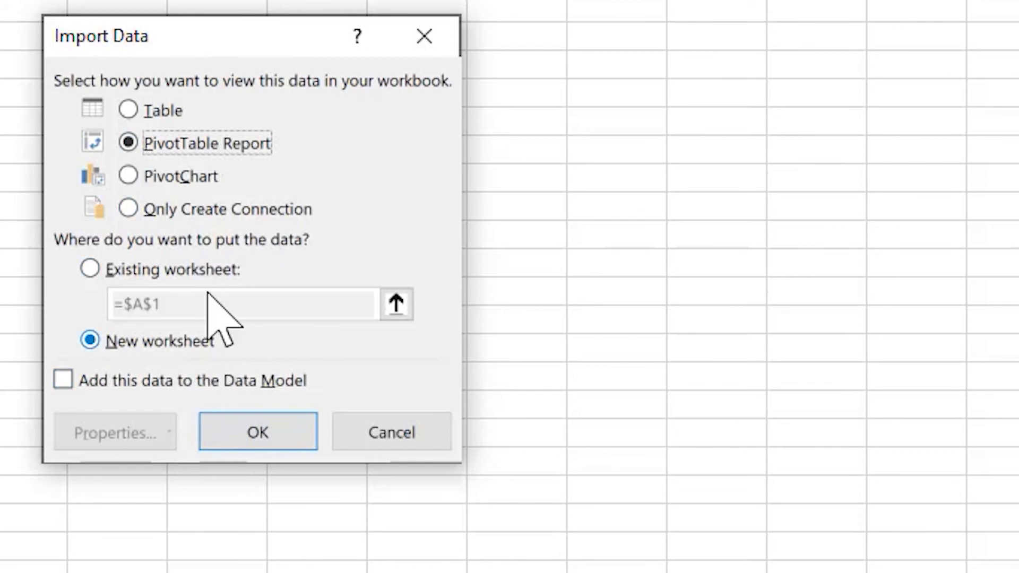
{"action": "left_click", "coordinate": [129, 206]}
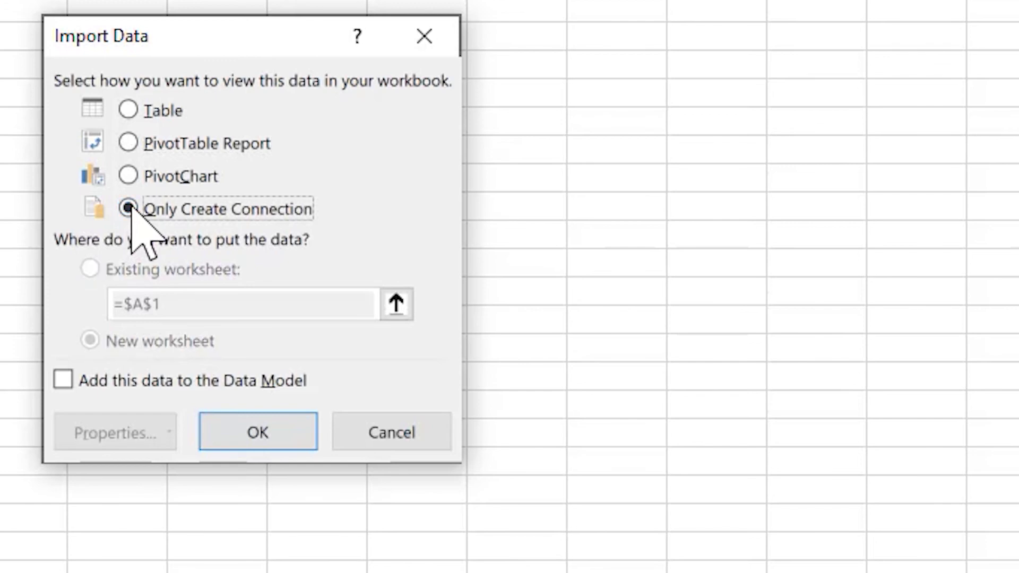
{"action": "left_click", "coordinate": [129, 207]}
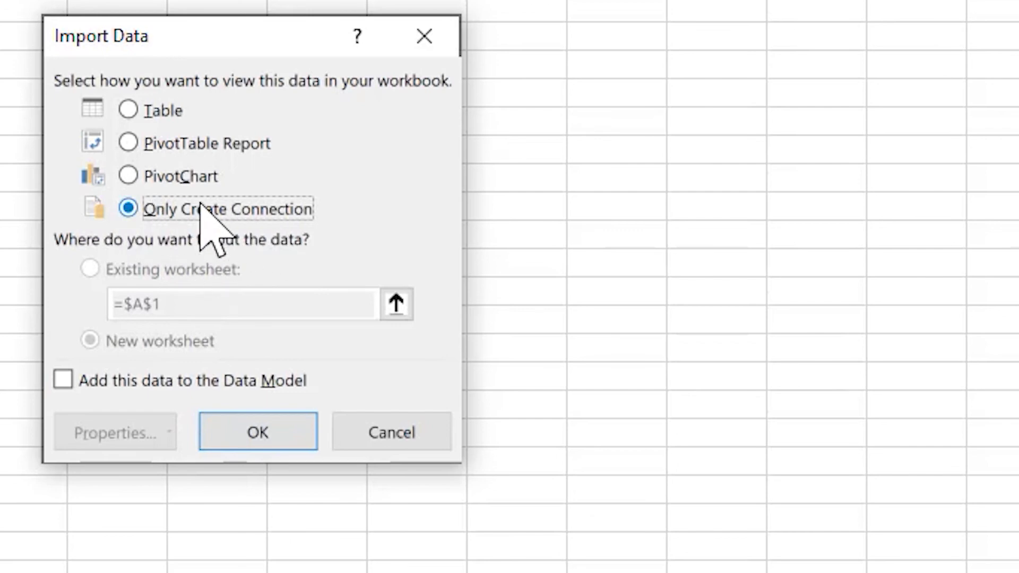
{"action": "left_click", "coordinate": [63, 377]}
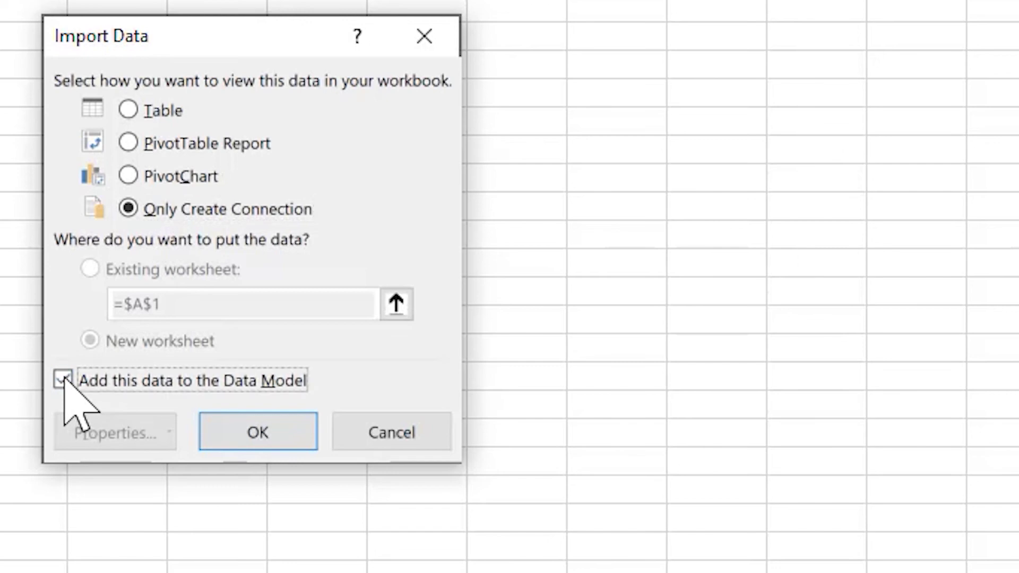
{"action": "left_click", "coordinate": [260, 440]}
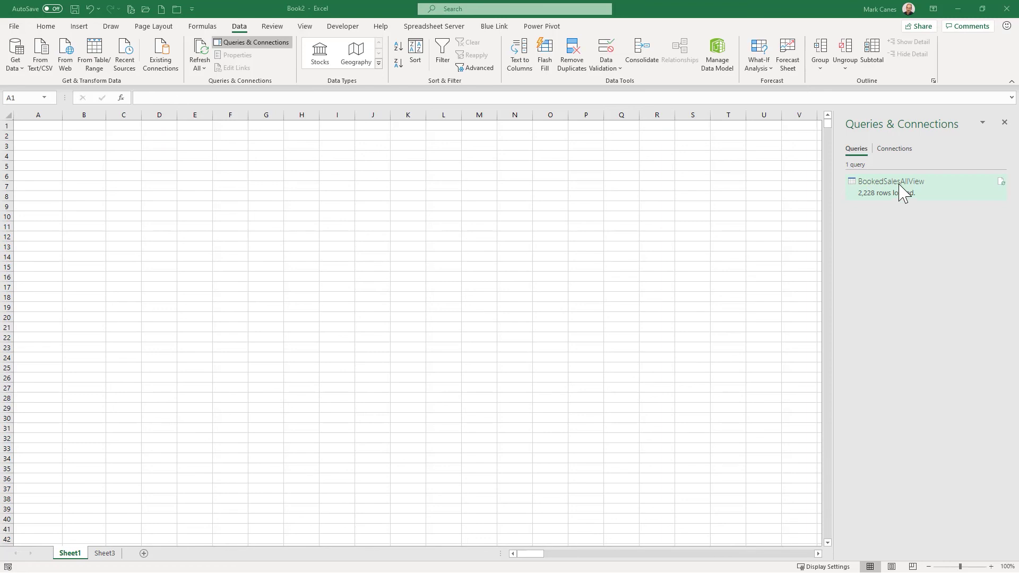
Step: Change how the BookedSalesAllView query loads to a PivotTable Report at cell A1 of the existing worksheet
{"action": "mouse_move", "coordinate": [894, 186]}
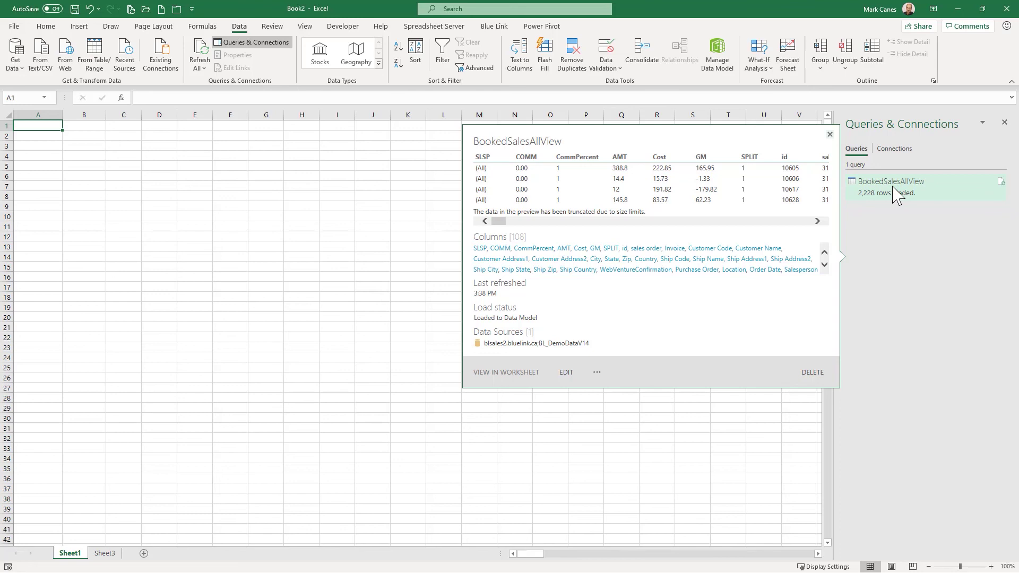
{"action": "right_click", "coordinate": [896, 194]}
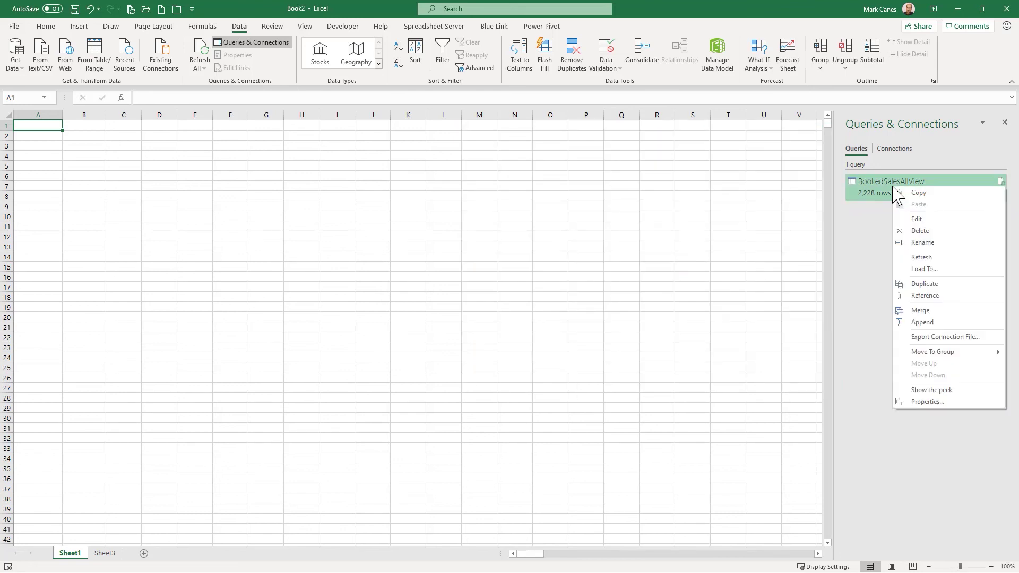
{"action": "left_click", "coordinate": [927, 269]}
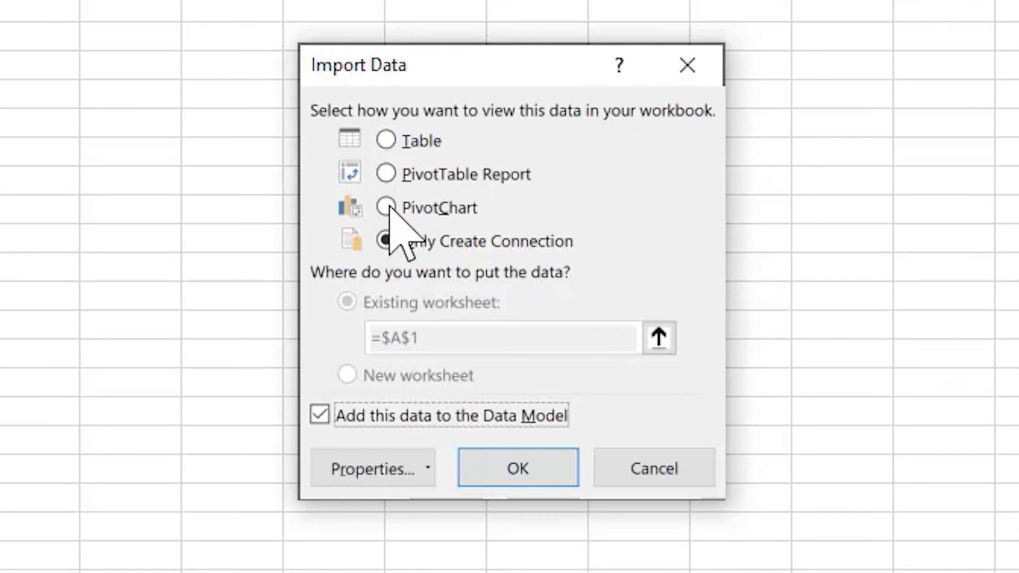
{"action": "left_click", "coordinate": [387, 171]}
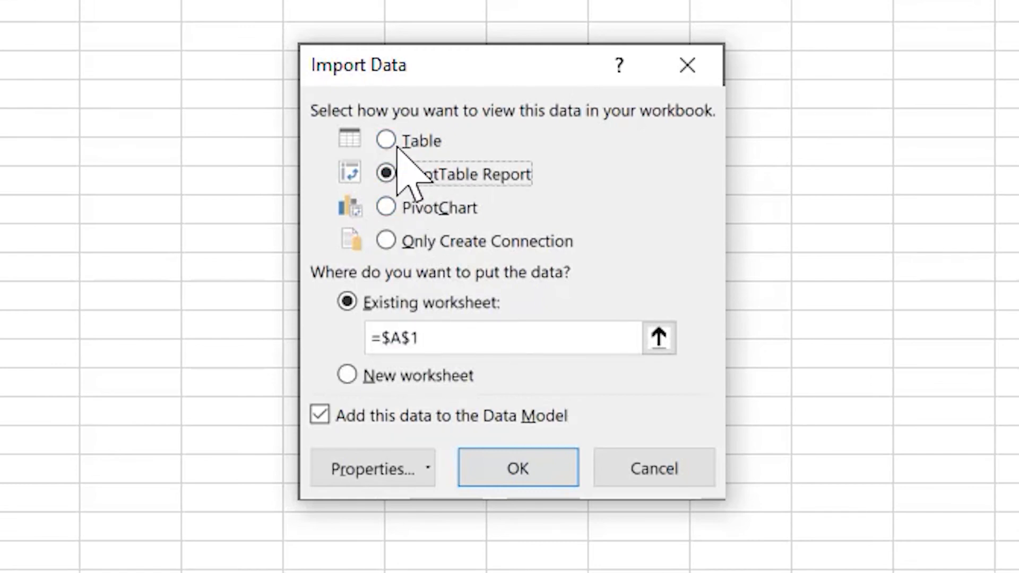
{"action": "left_click", "coordinate": [522, 474]}
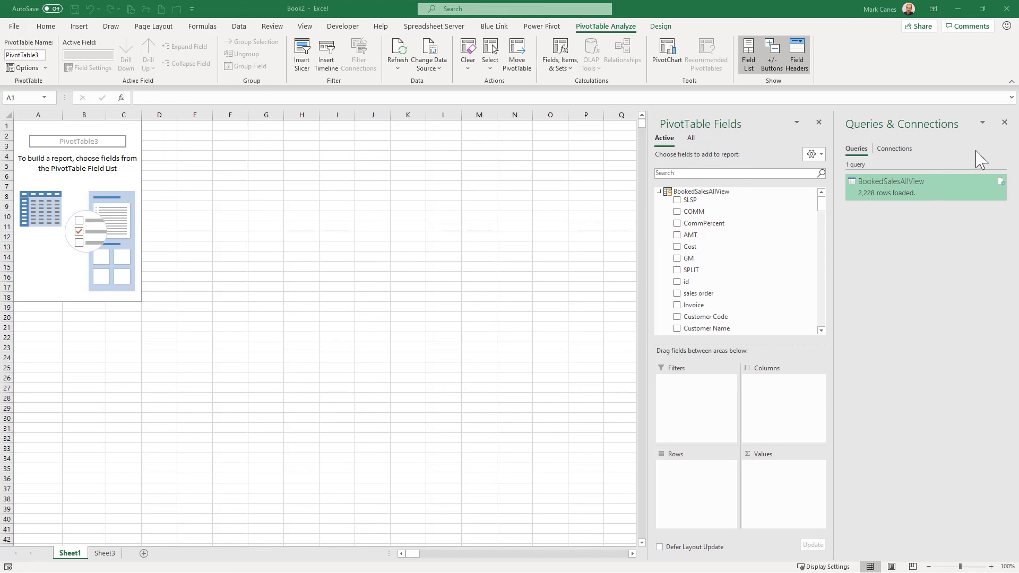
Step: Close the query list and add AMT to the pivot table as a summed value
{"action": "left_click", "coordinate": [1004, 123]}
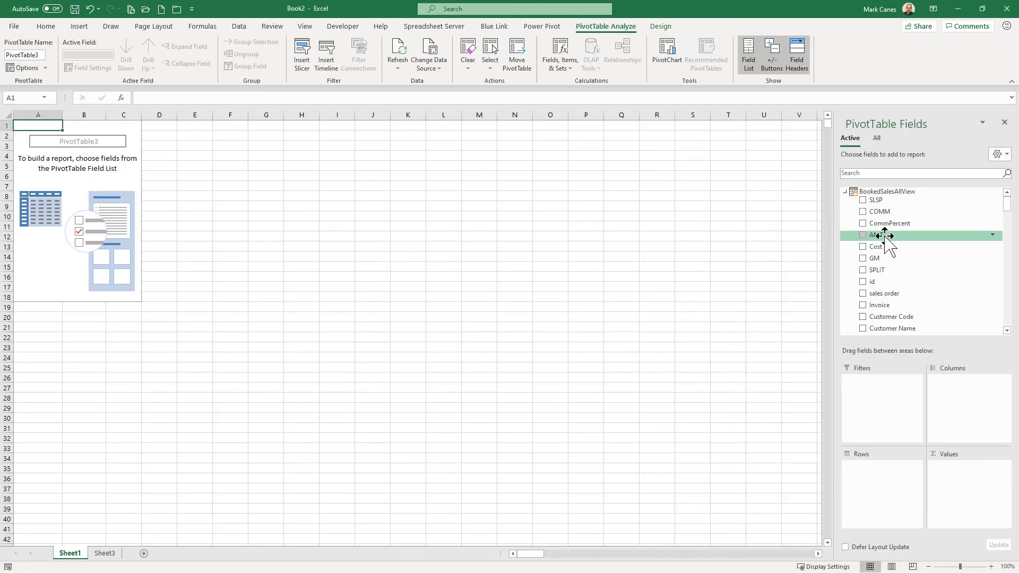
{"action": "left_click_drag", "start_coordinate": [881, 235], "coordinate": [950, 495]}
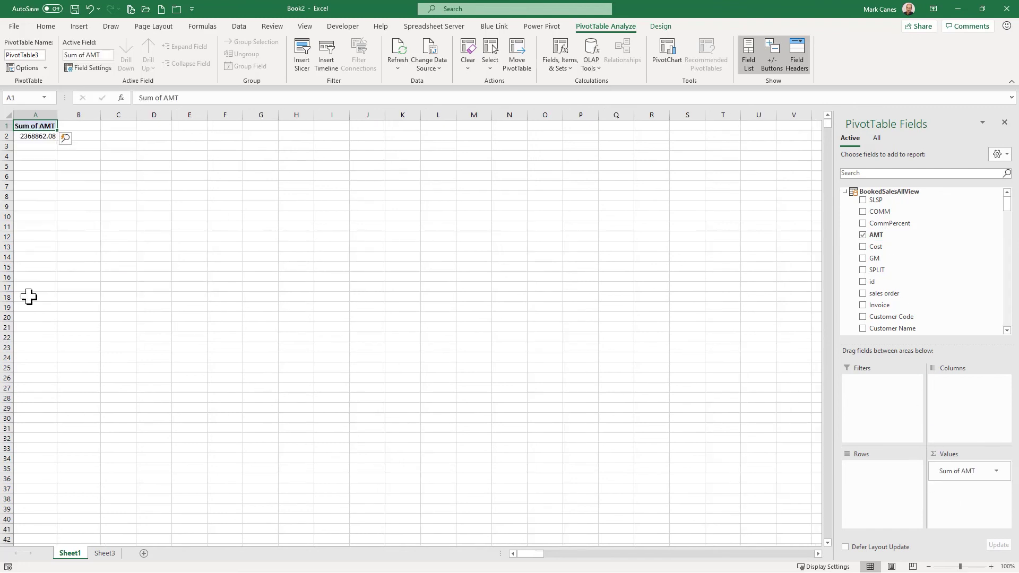